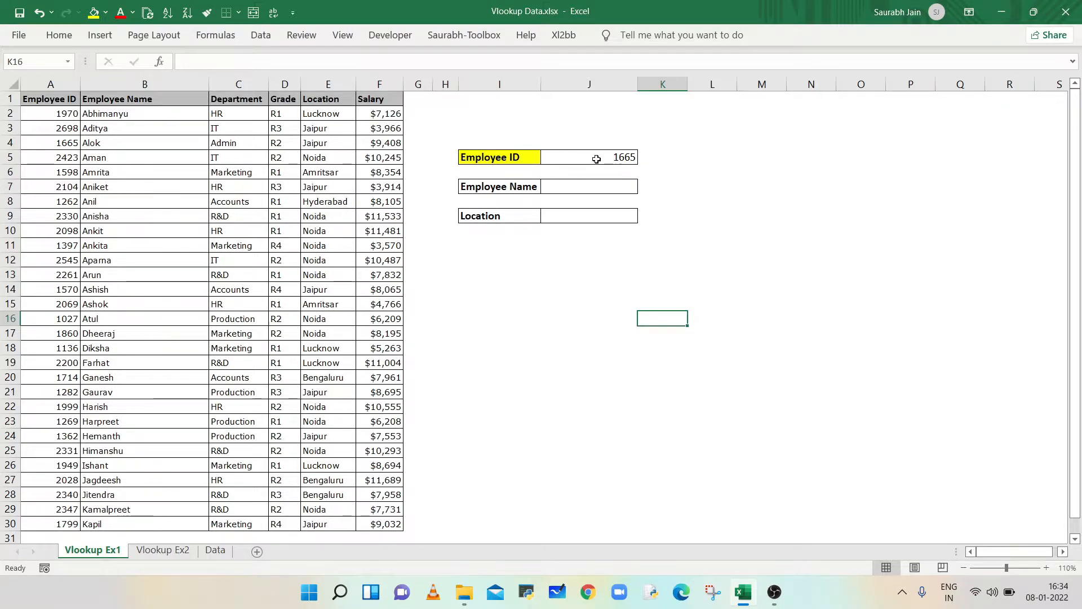
Enter the formula =VLOOKUP(J5,A1:F30,2,FALSE) in the Employee Name cell J7
{"action": "left_click", "coordinate": [596, 159]}
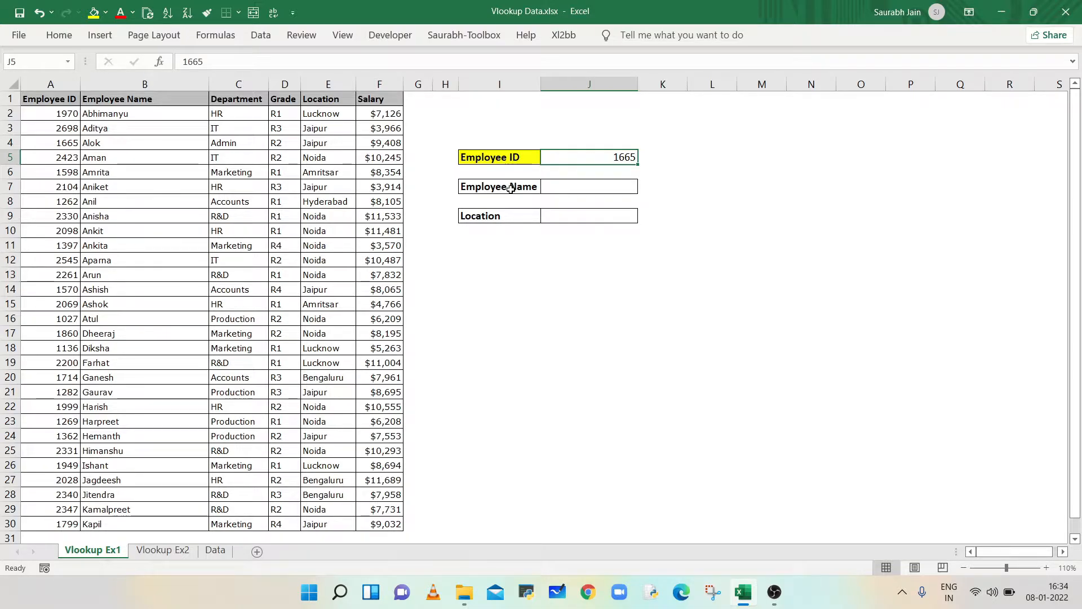
{"action": "left_click", "coordinate": [572, 187]}
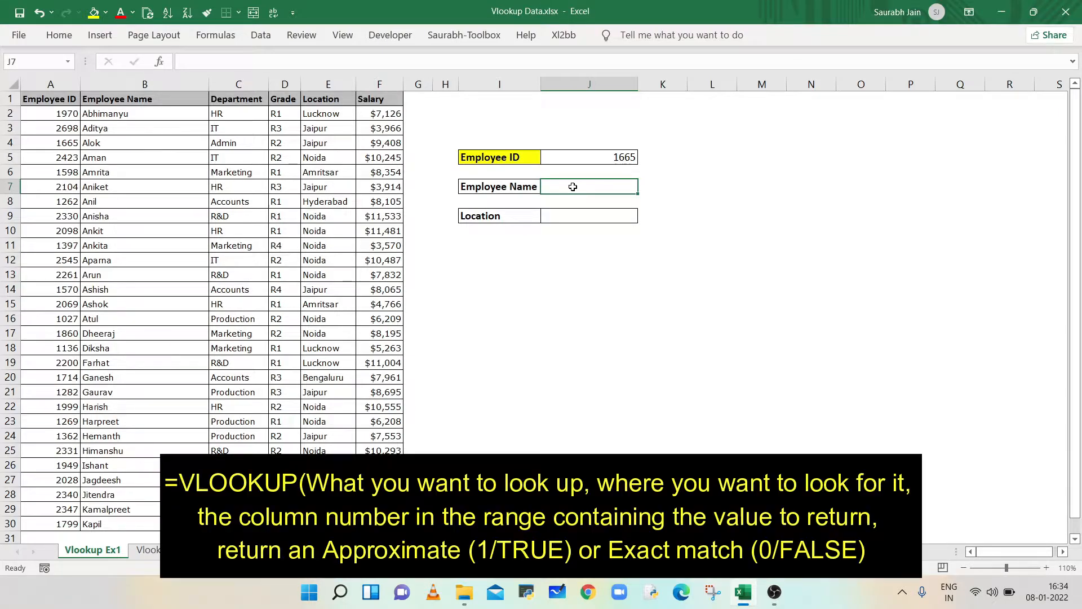
{"action": "type", "text": "="}
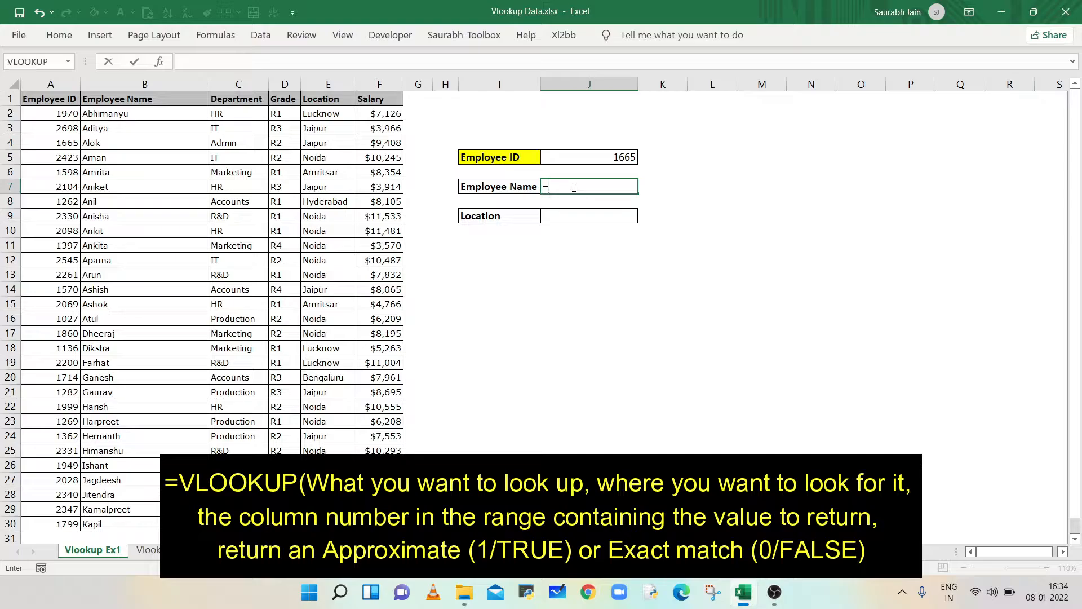
{"action": "type", "text": "VLOOKUP"}
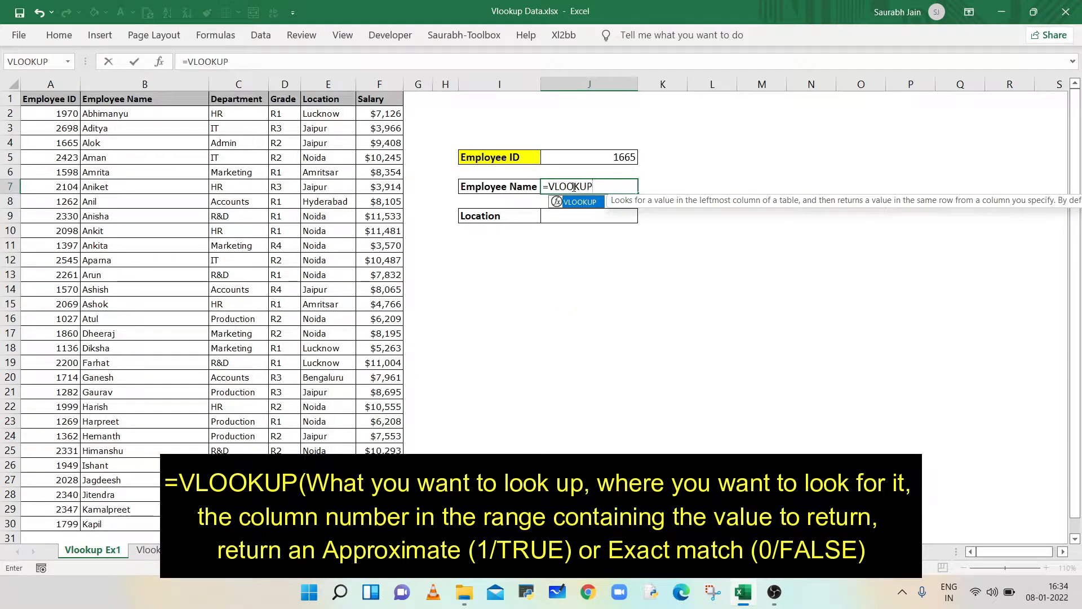
{"action": "type", "text": "("}
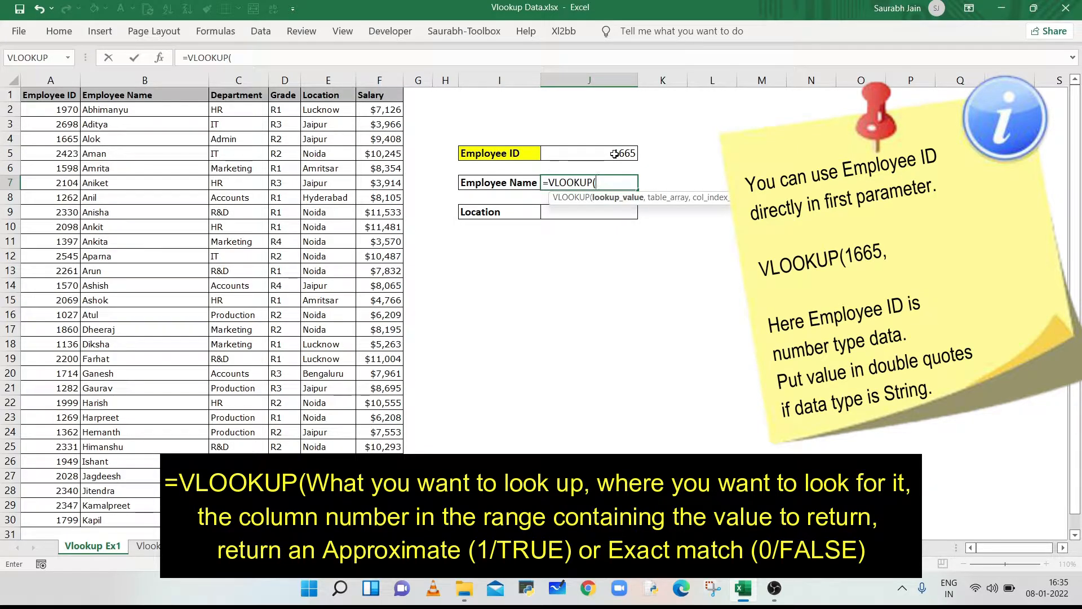
{"action": "left_click", "coordinate": [615, 154]}
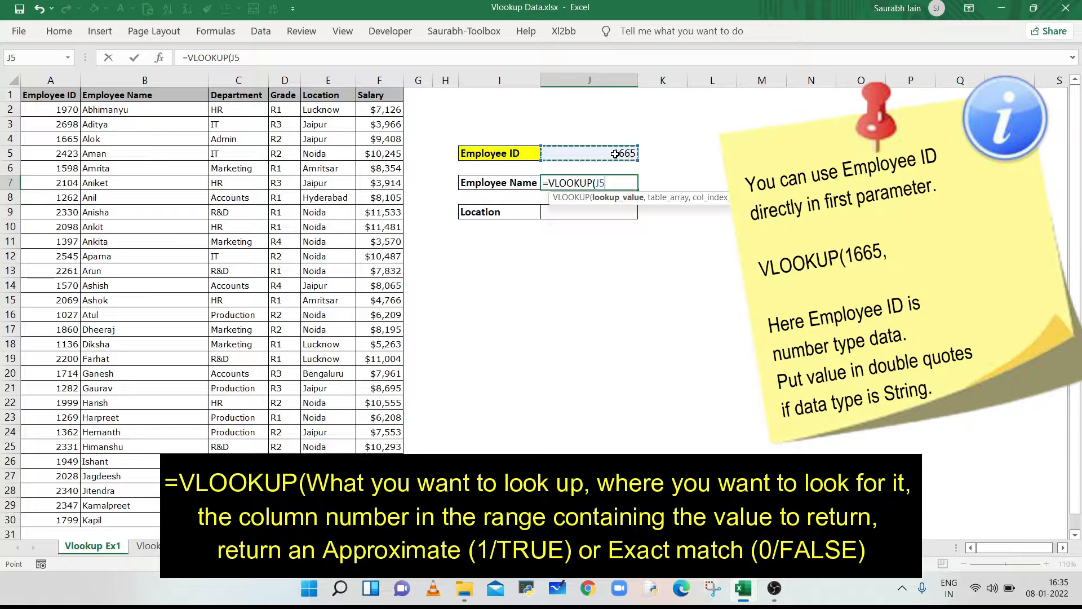
{"action": "type", "text": ","}
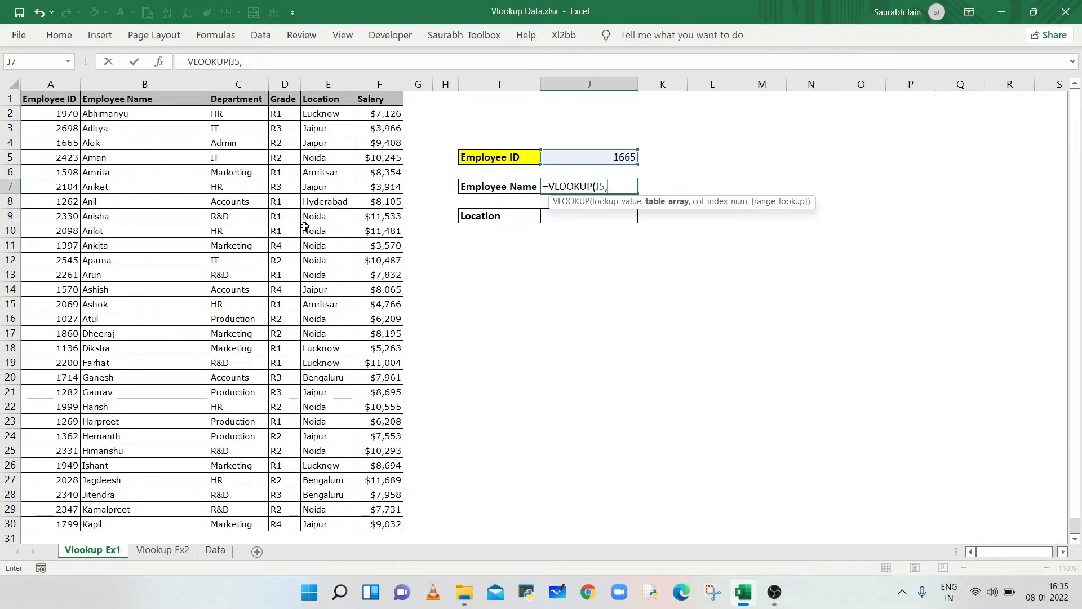
{"action": "left_click_drag", "start_coordinate": [51, 99], "coordinate": [385, 523]}
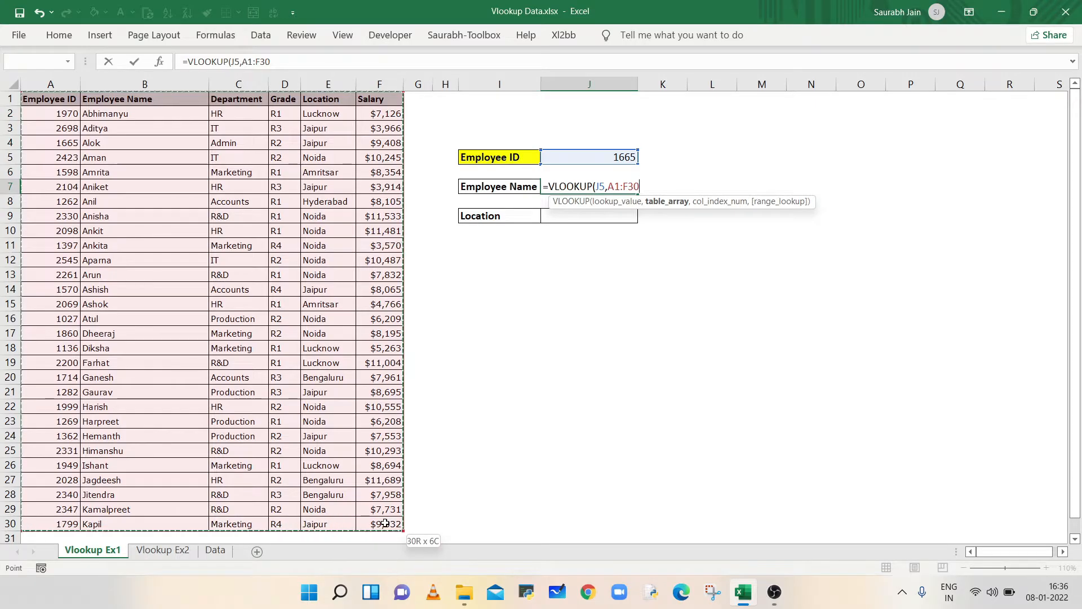
{"action": "type", "text": ","}
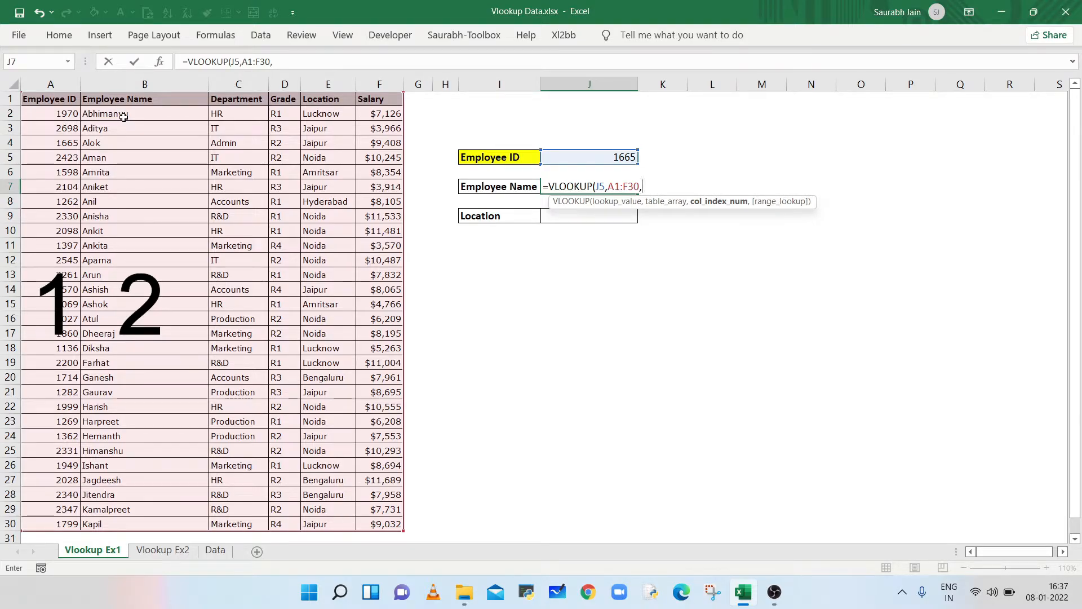
{"action": "type", "text": "2,"}
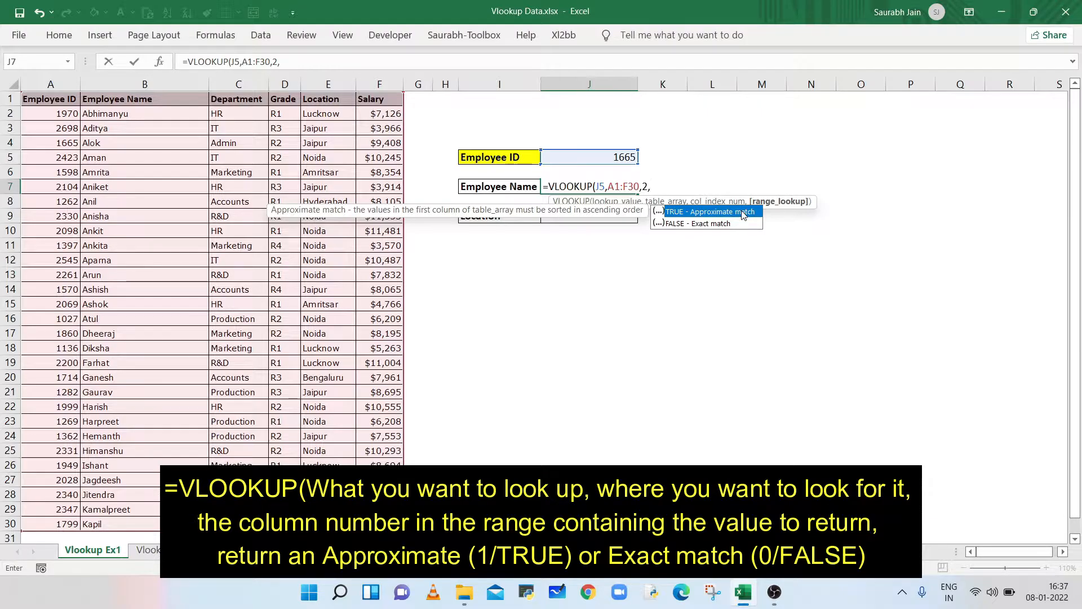
{"action": "left_click", "coordinate": [710, 223]}
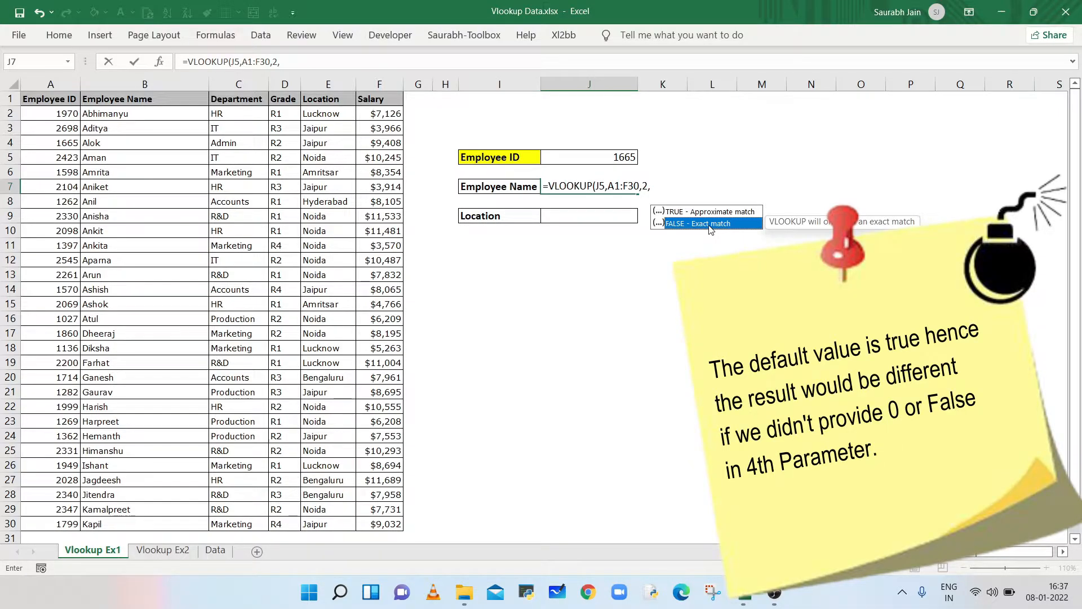
{"action": "double_click", "coordinate": [709, 224]}
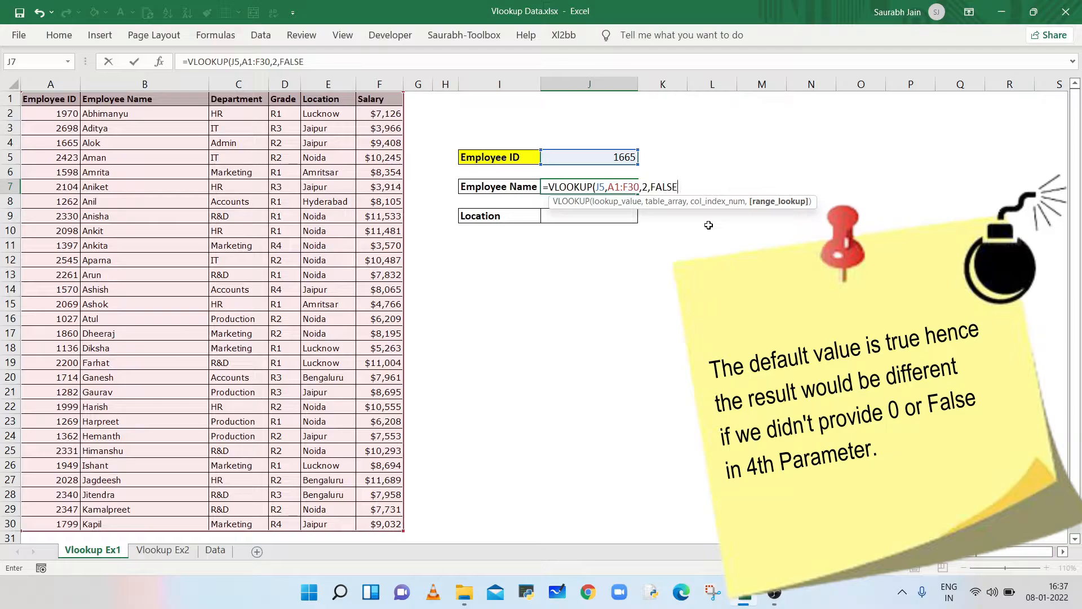
{"action": "type", "text": ")"}
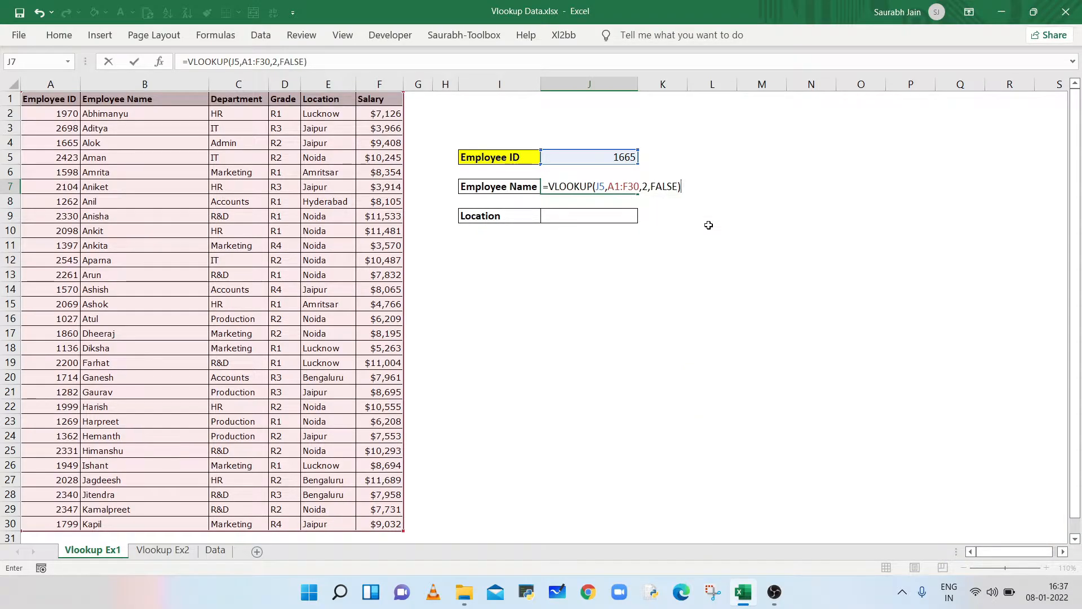
{"action": "key", "text": "Return"}
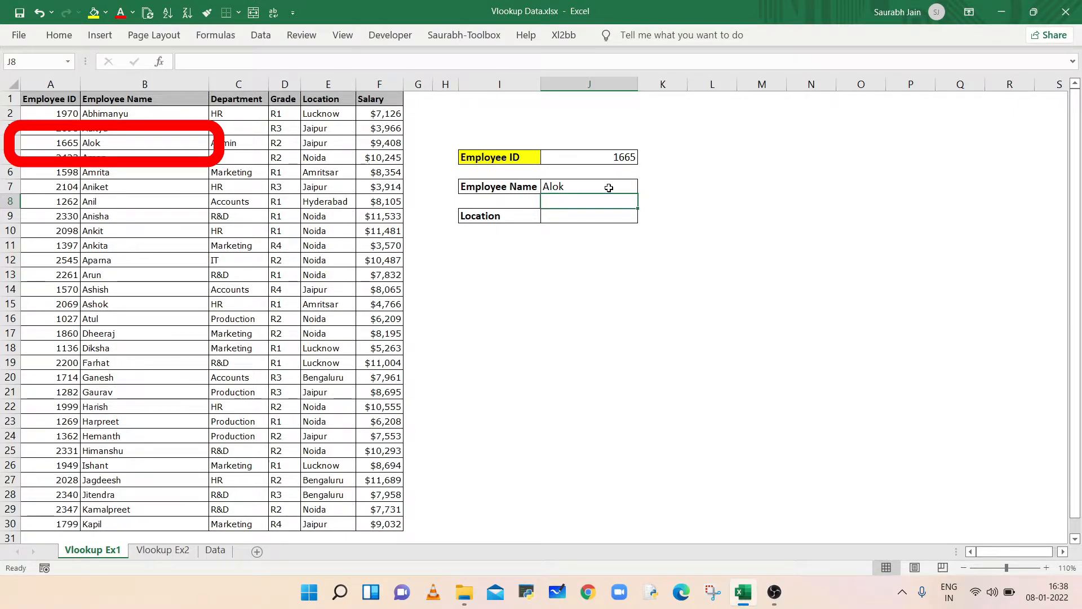
Replace the lookup employee ID in J5 with the ID listed in A12
{"action": "left_click", "coordinate": [608, 152]}
{"action": "type", "text": "254"}
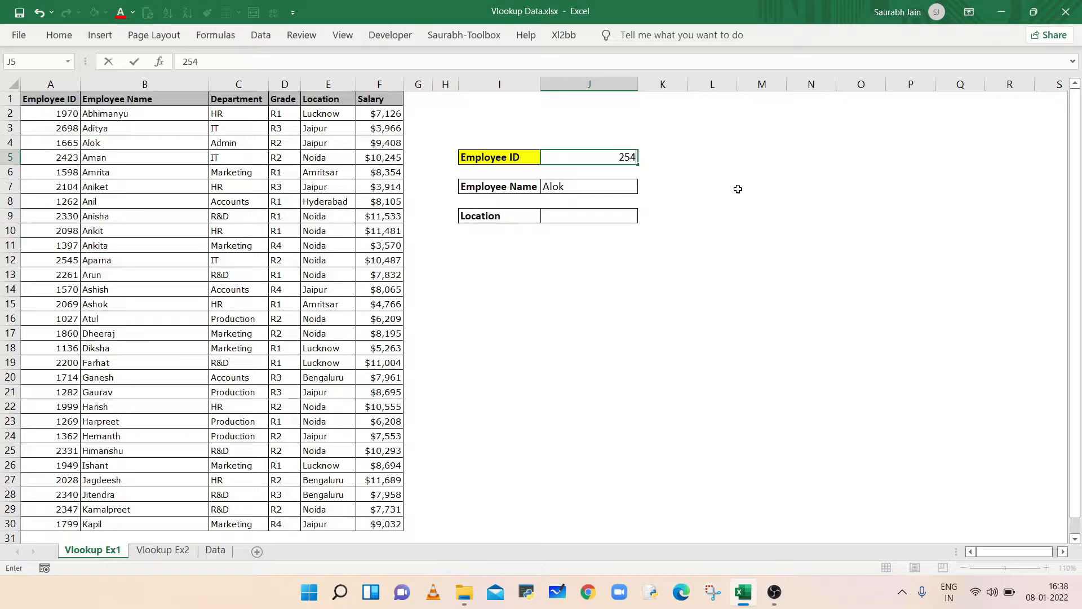
{"action": "type", "text": "5"}
{"action": "key", "text": "Return"}
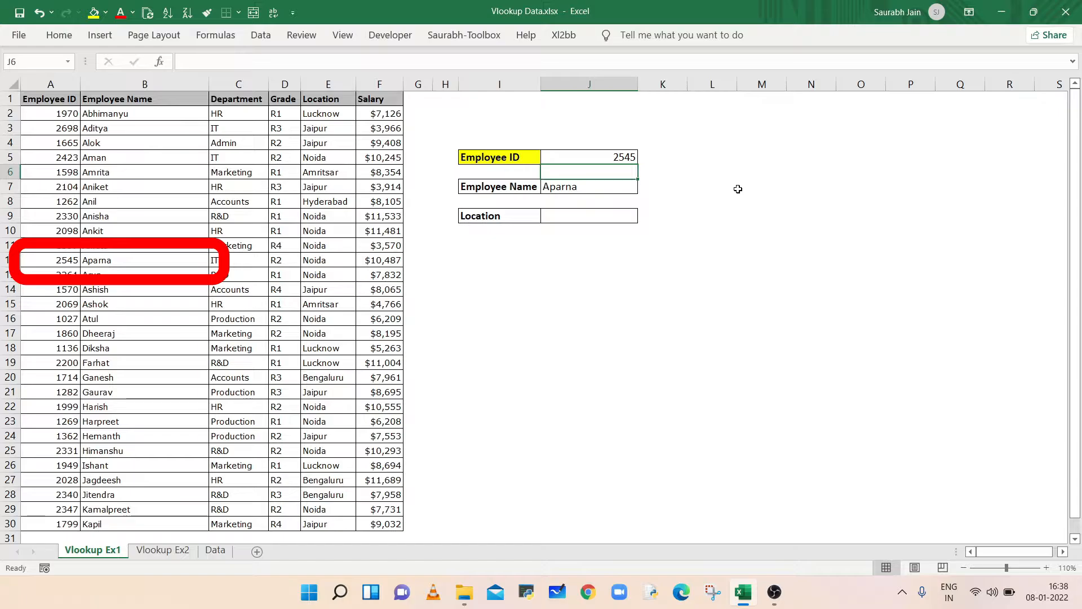
Enter the formula =VLOOKUP(J5,A1:F30,5,0) in the Location cell J9
{"action": "left_click", "coordinate": [561, 214]}
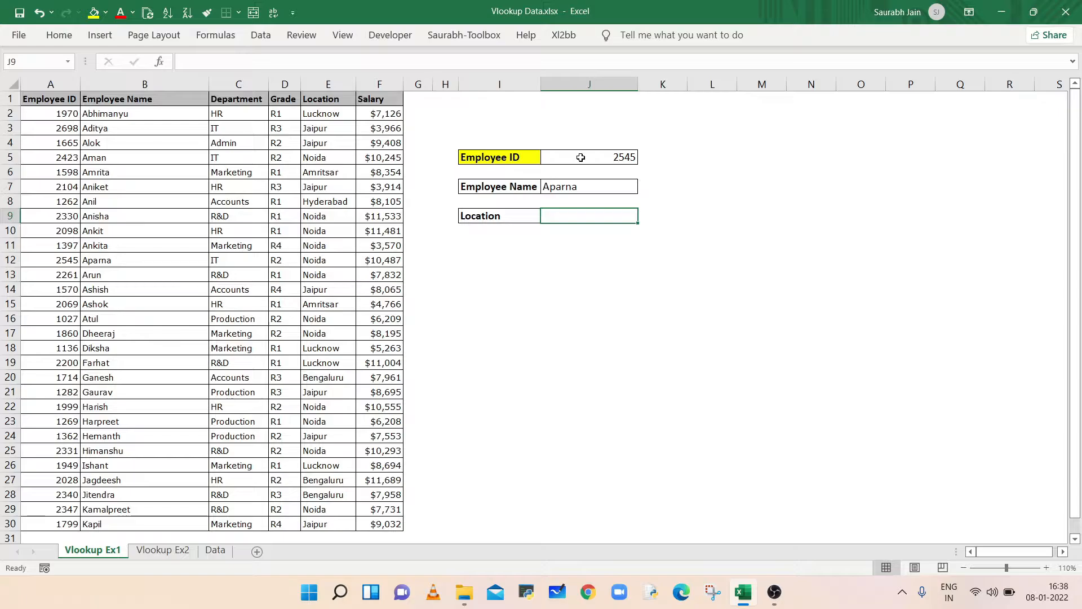
{"action": "type", "text": "="}
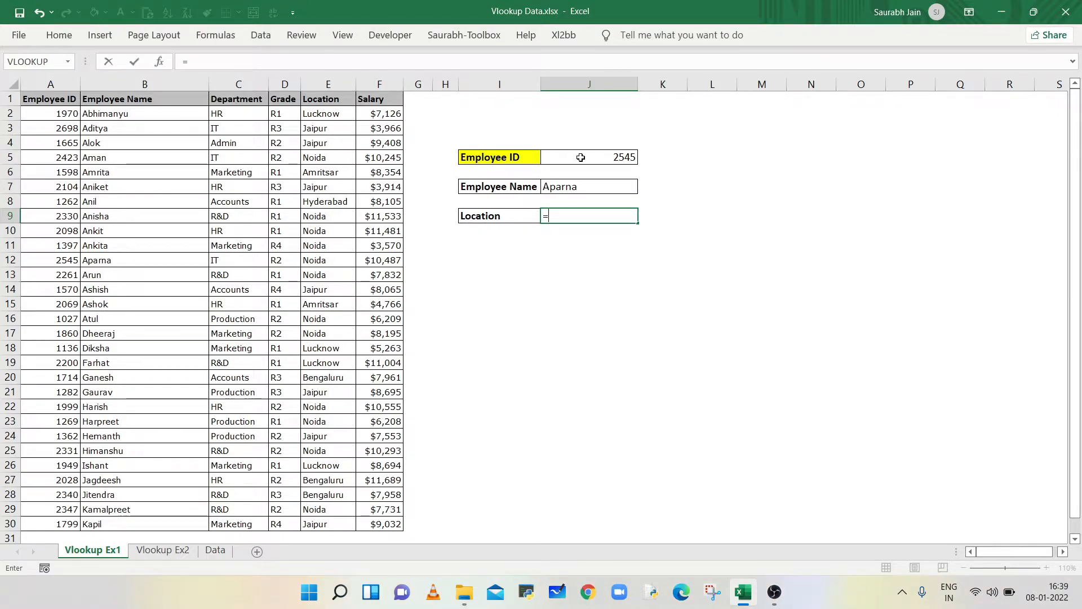
{"action": "key", "text": "BackSpace"}
{"action": "type", "text": "=vlooki"}
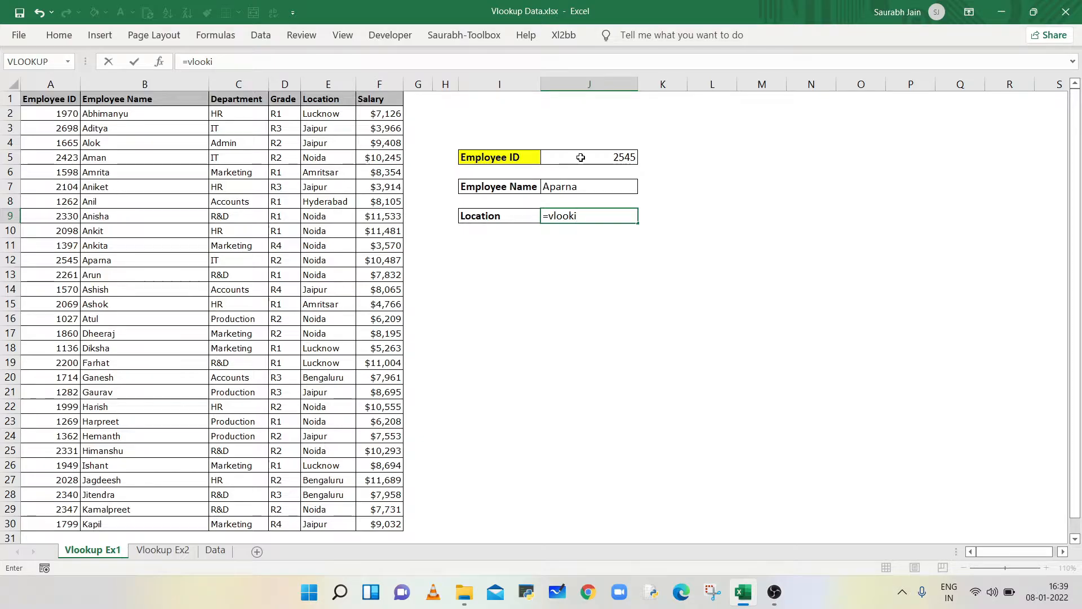
{"action": "key", "text": "BackSpace"}
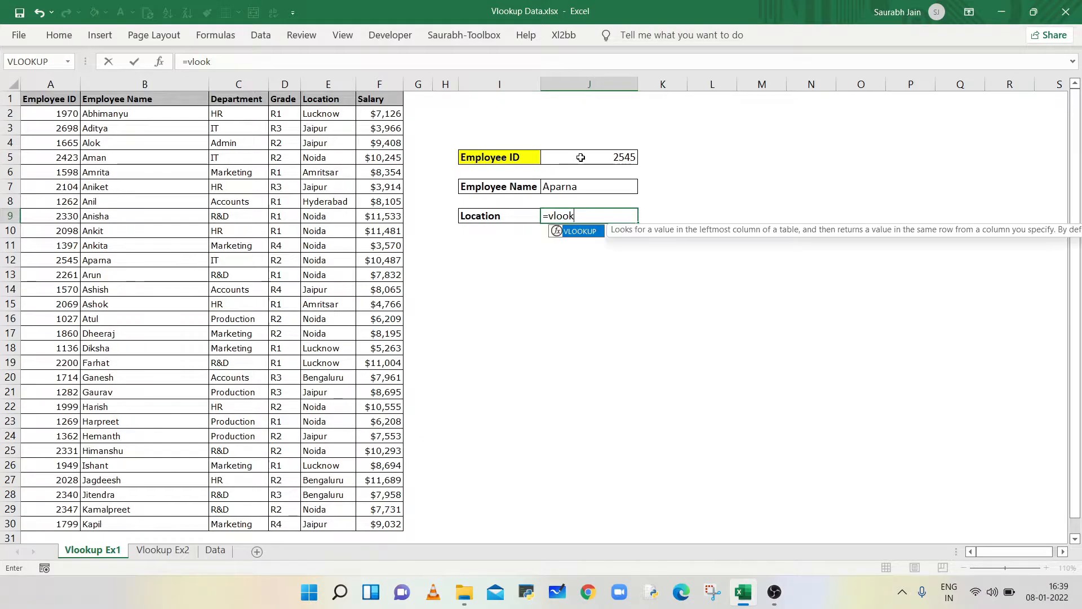
{"action": "type", "text": "up("}
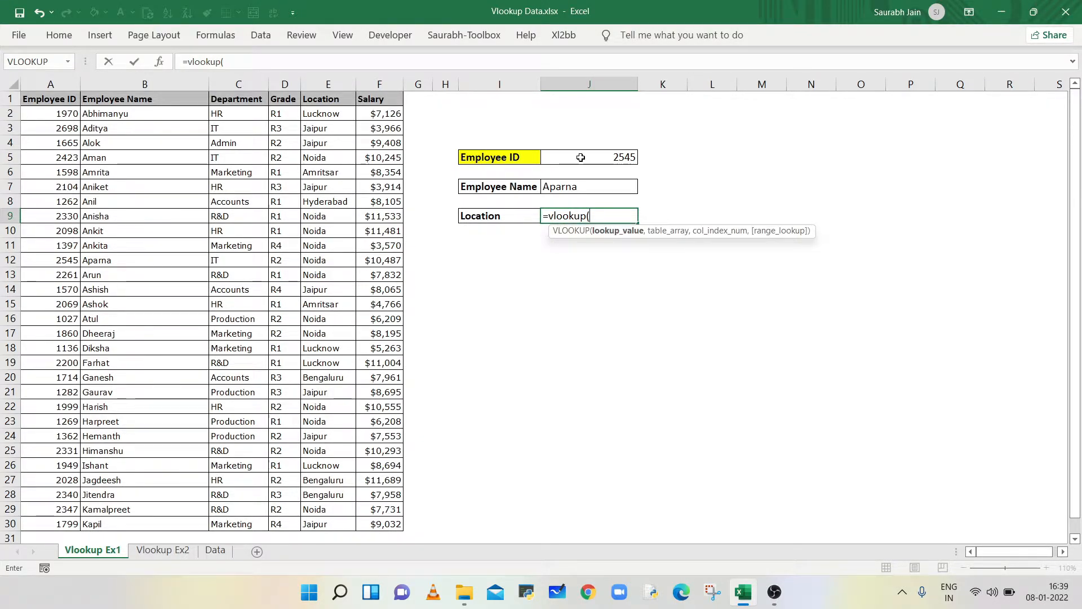
{"action": "left_click", "coordinate": [581, 157]}
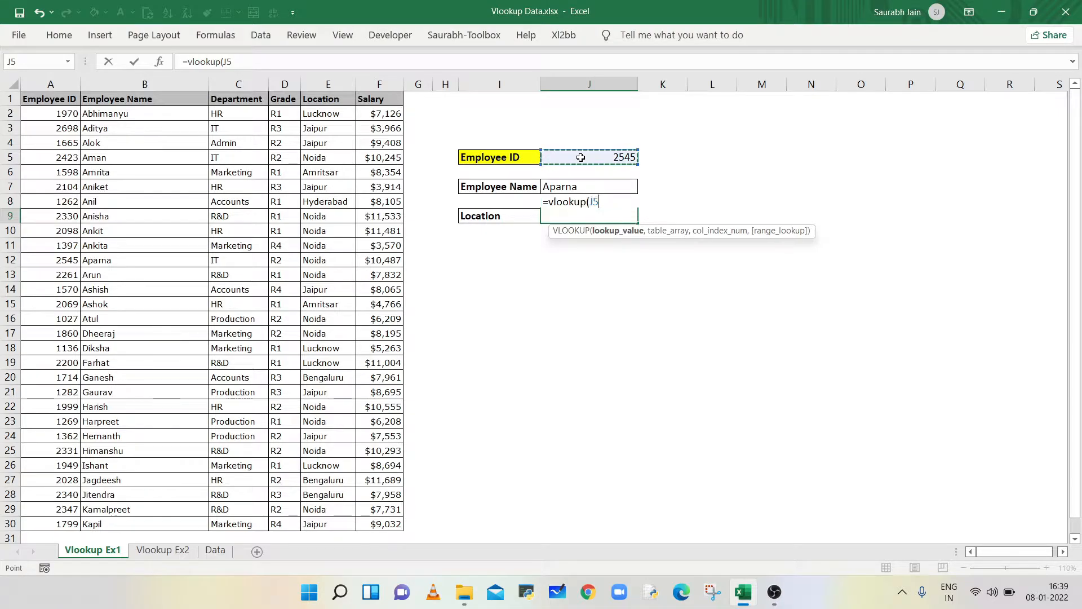
{"action": "type", "text": ","}
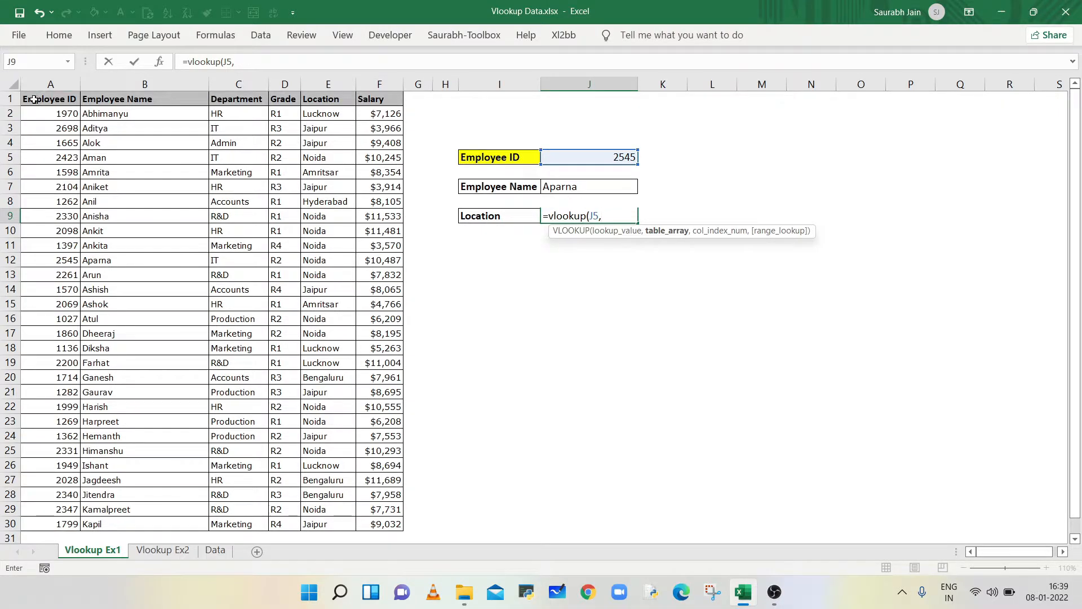
{"action": "mouse_move", "coordinate": [34, 100]}
{"action": "left_mouse_down"}
{"action": "mouse_move", "coordinate": [326, 407]}
{"action": "mouse_move", "coordinate": [371, 422]}
{"action": "mouse_move", "coordinate": [381, 521]}
{"action": "left_mouse_up"}
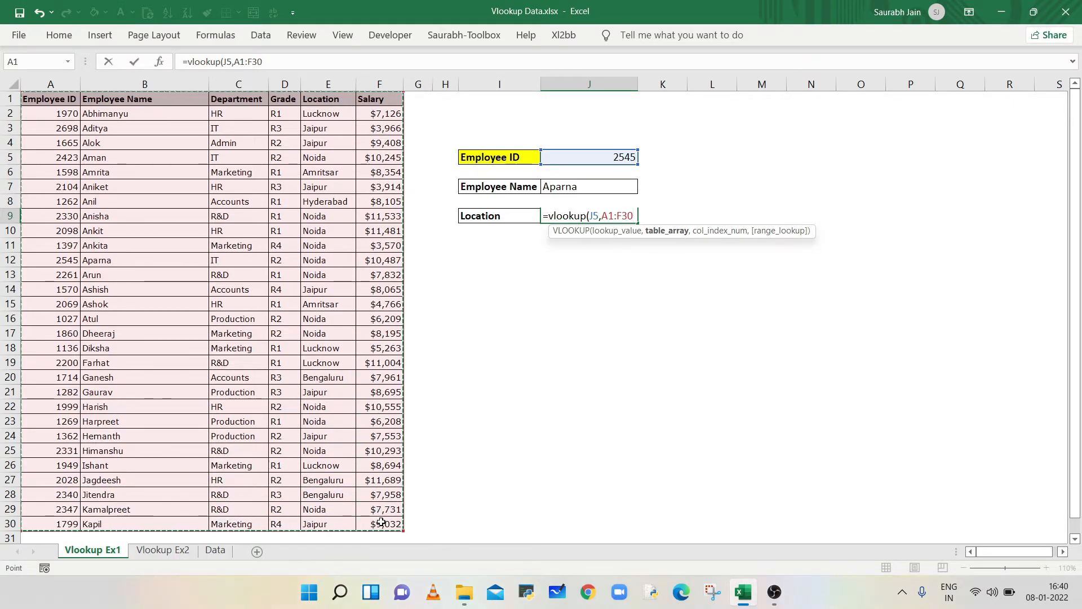
{"action": "type", "text": ","}
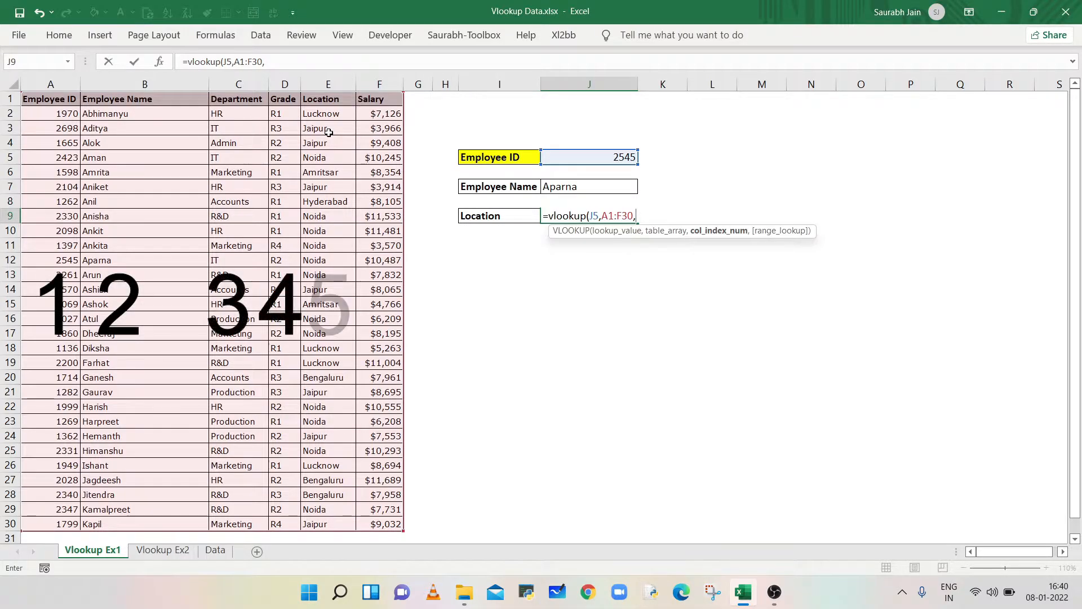
{"action": "type", "text": "5"}
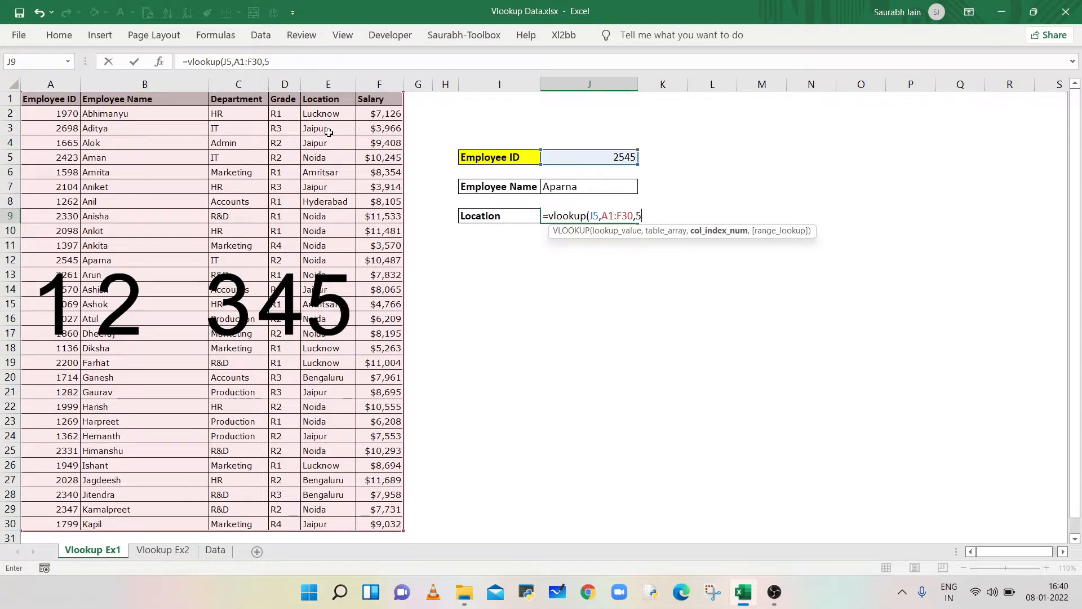
{"action": "type", "text": ",0"}
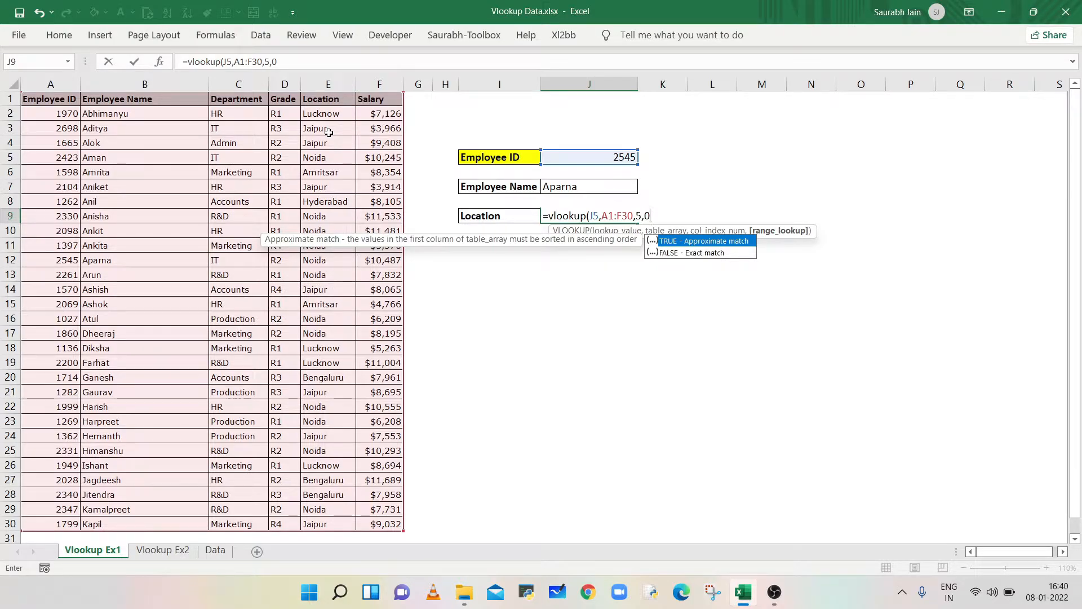
{"action": "type", "text": ")"}
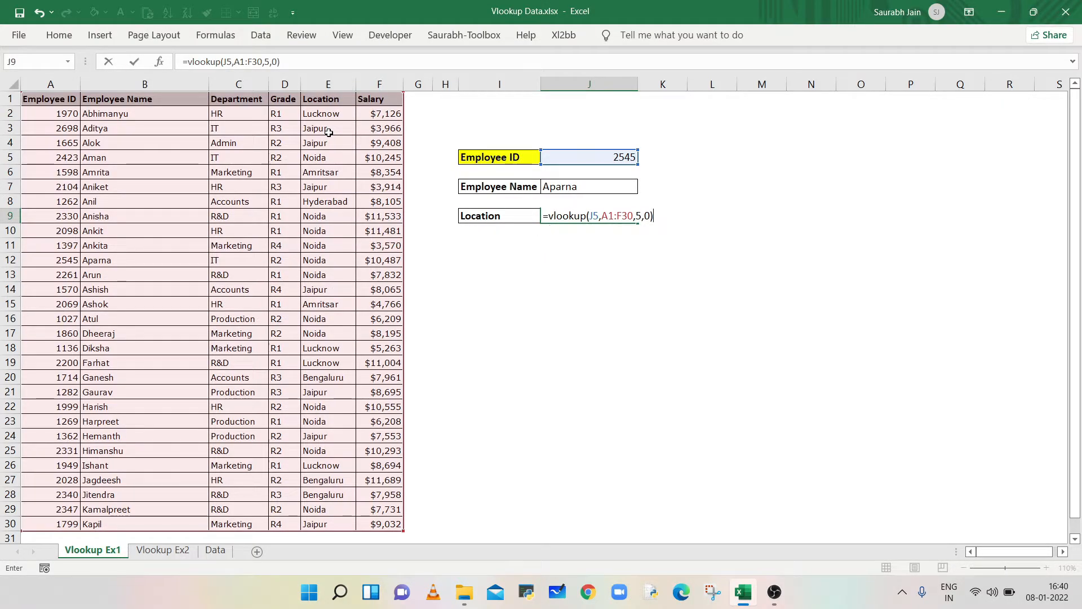
{"action": "key", "text": "Return"}
Set the lookup employee ID in J5 to the ID listed in A30
{"action": "type", "text": "17"}
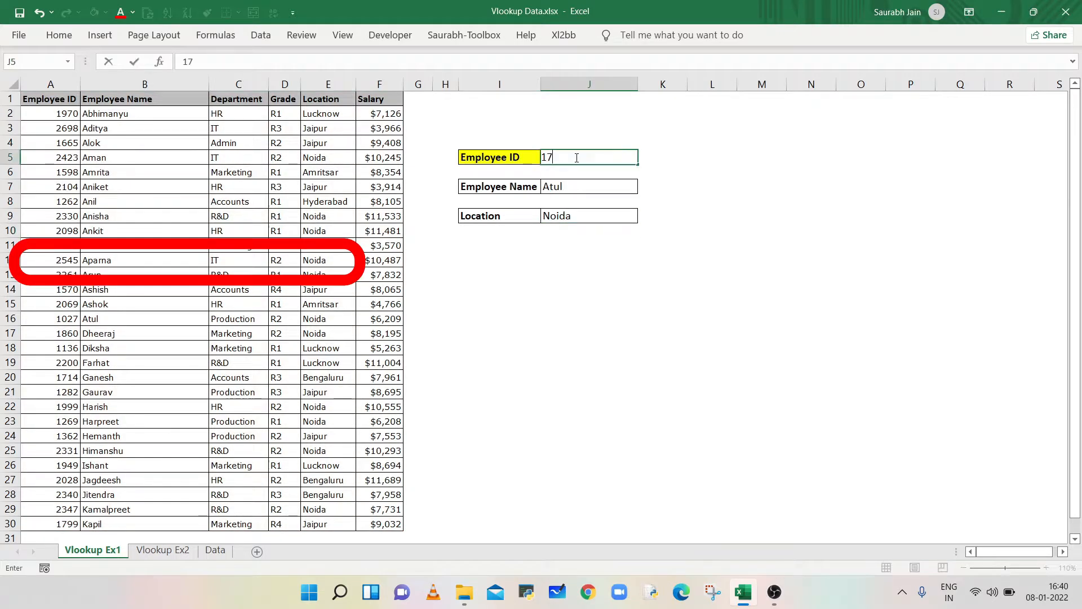
{"action": "type", "text": "99"}
{"action": "key", "text": "Return"}
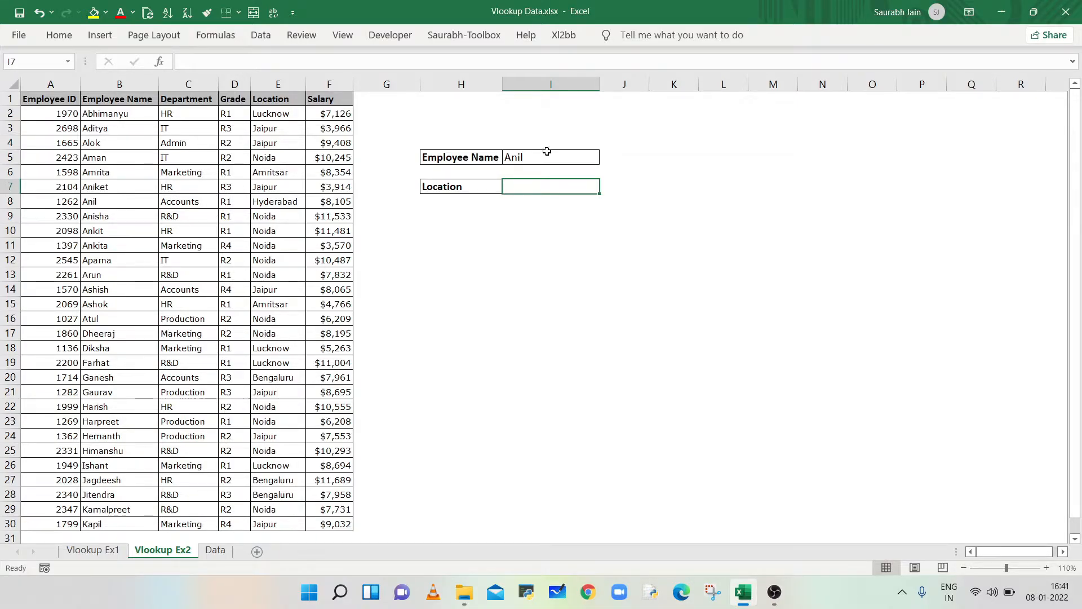
Enter the formula =VLOOKUP(I5,B1:F30,4,0) in the Location cell I7 of the Vlookup Ex2 sheet
{"action": "left_click", "coordinate": [547, 151]}
{"action": "left_click", "coordinate": [545, 184]}
{"action": "type", "text": "="}
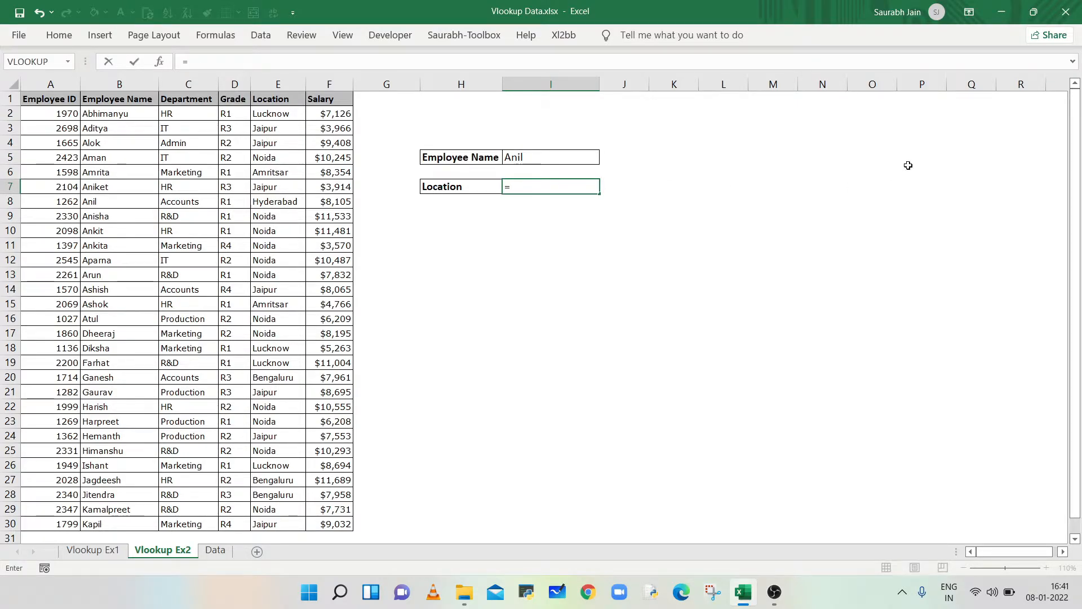
{"action": "type", "text": "VLOOK"}
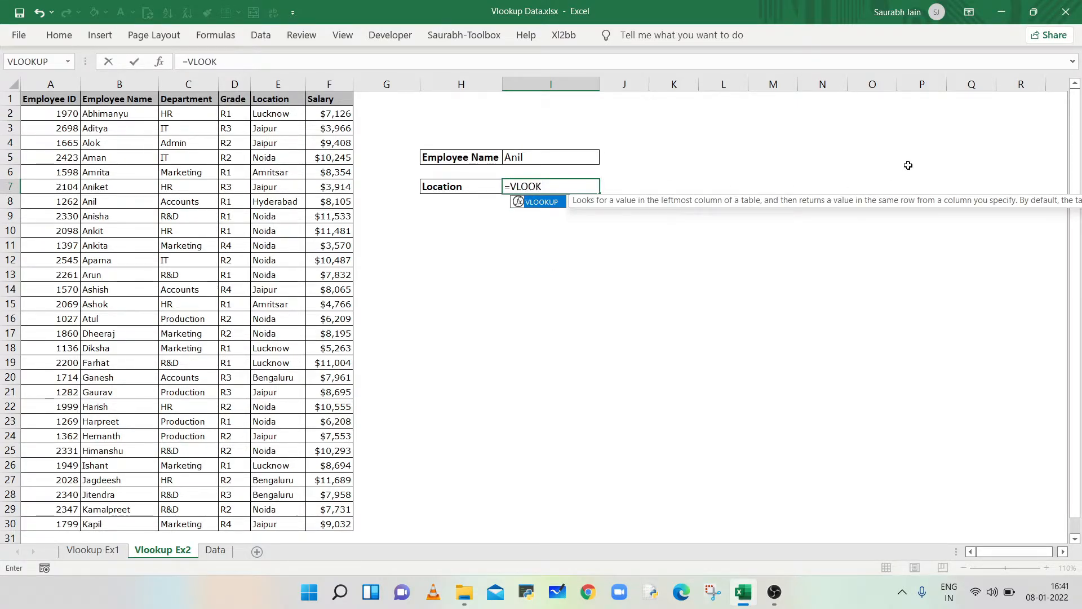
{"action": "type", "text": "UP("}
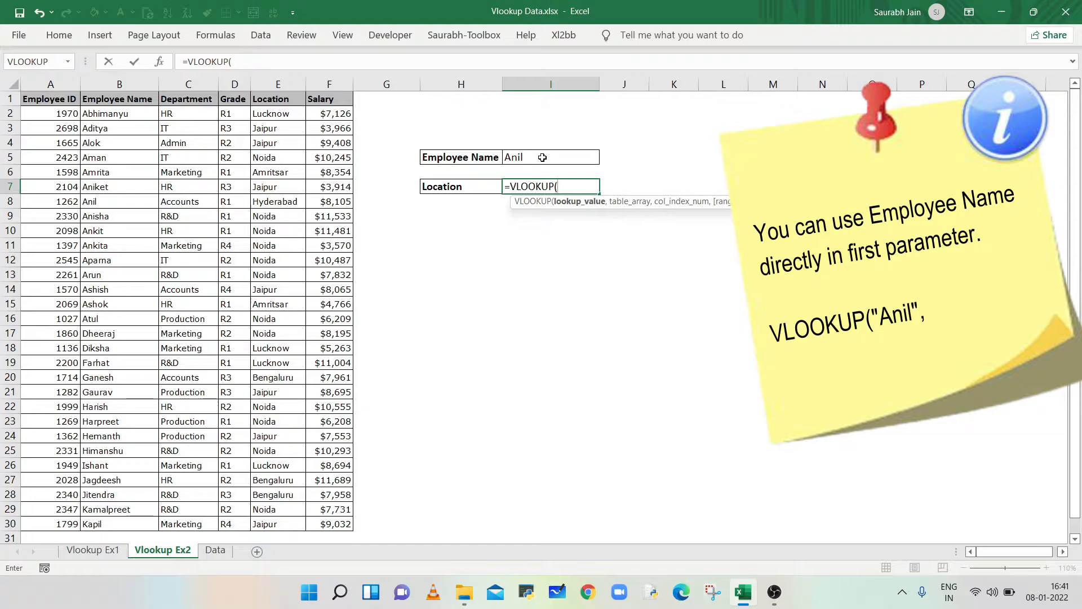
{"action": "left_click", "coordinate": [543, 158]}
{"action": "type", "text": ","}
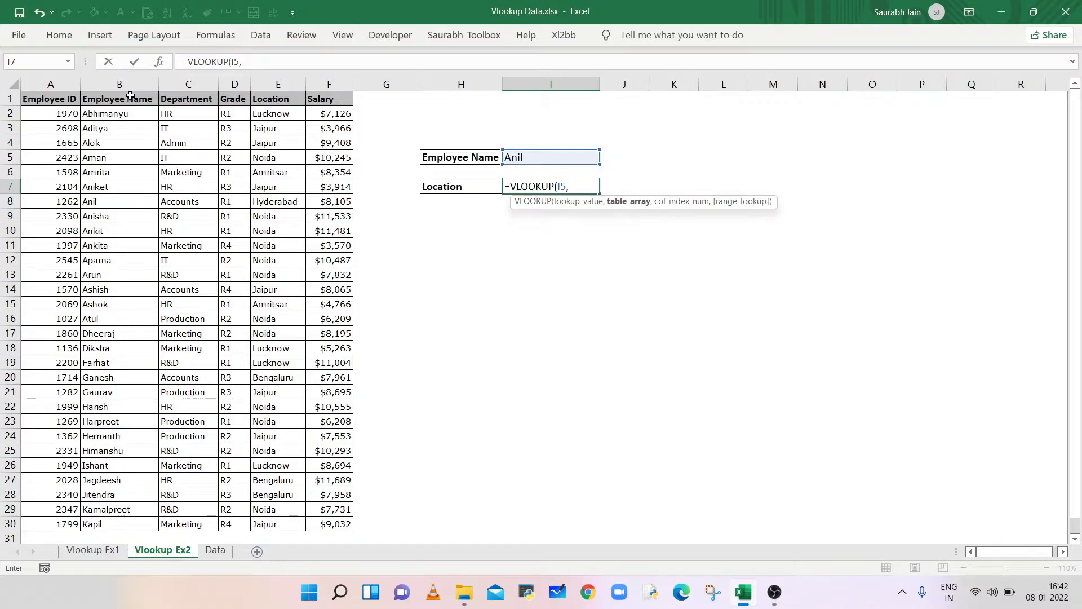
{"action": "left_click_drag", "start_coordinate": [130, 96], "coordinate": [332, 523]}
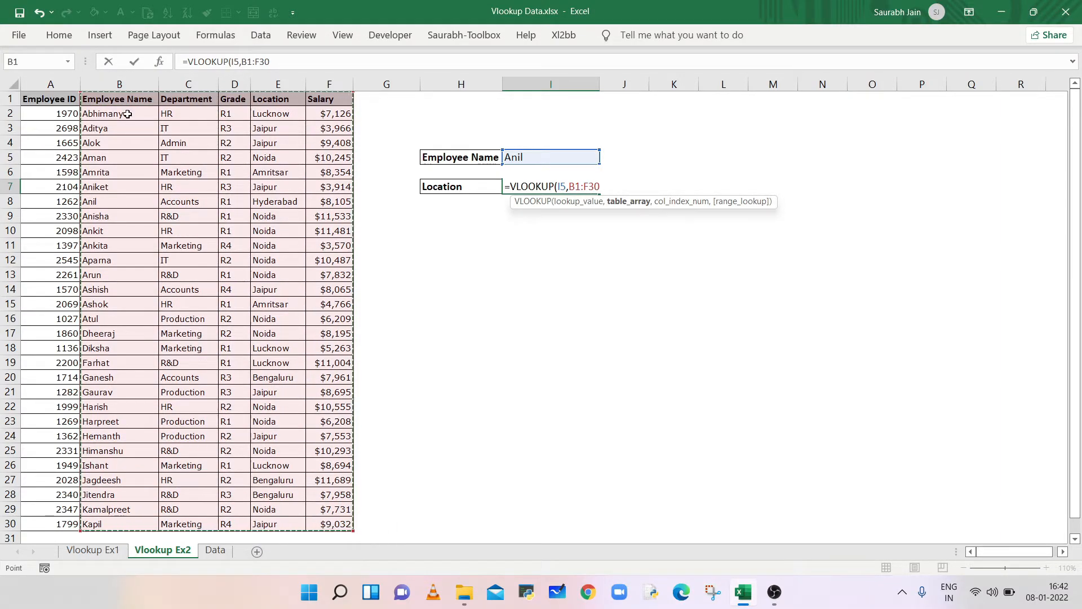
{"action": "type", "text": ","}
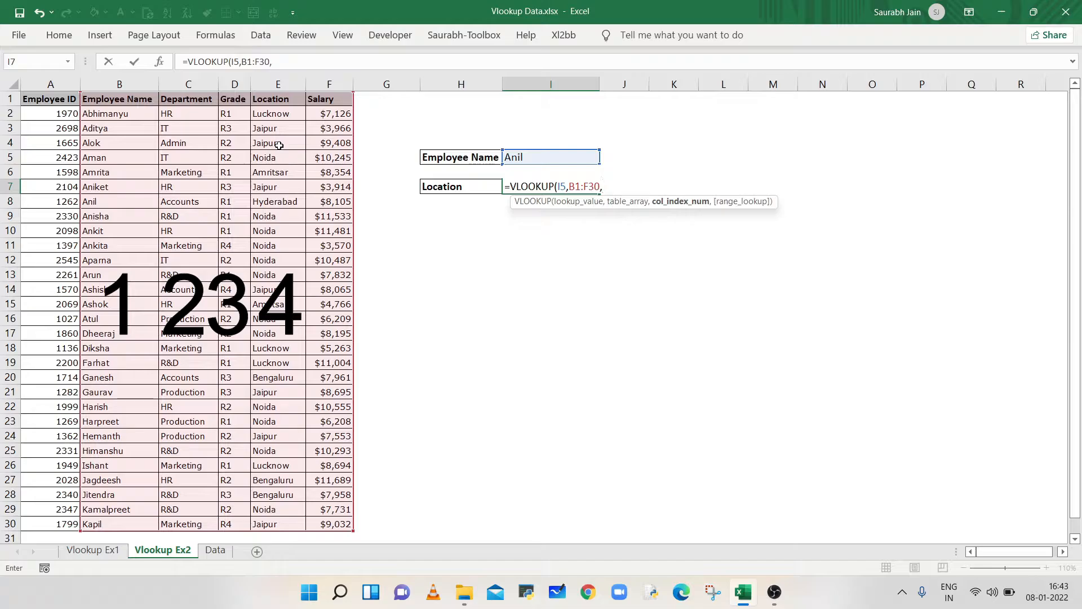
{"action": "type", "text": "4,"}
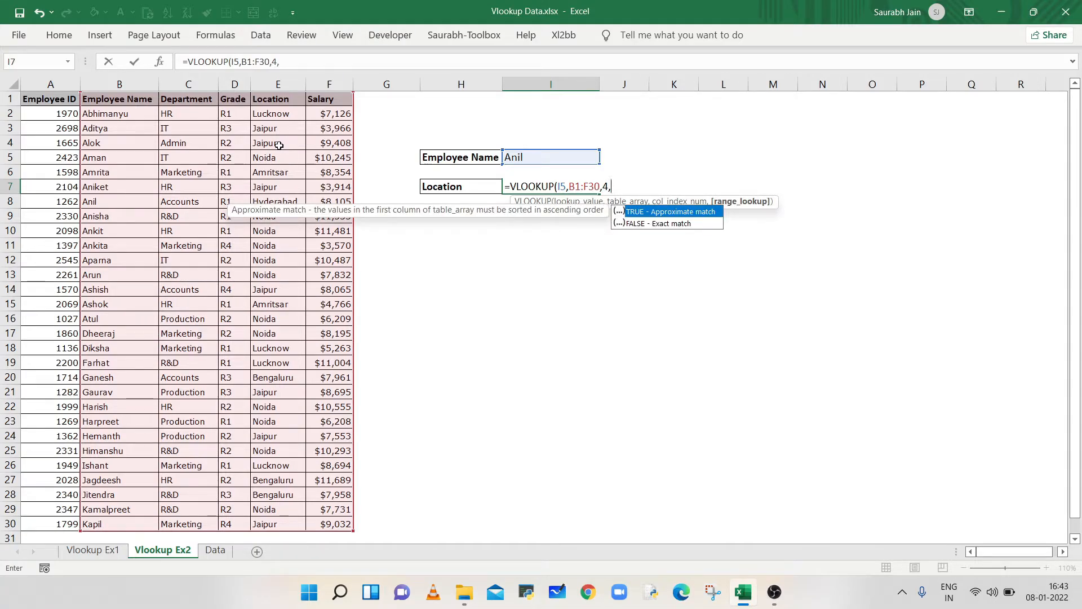
{"action": "type", "text": "0)"}
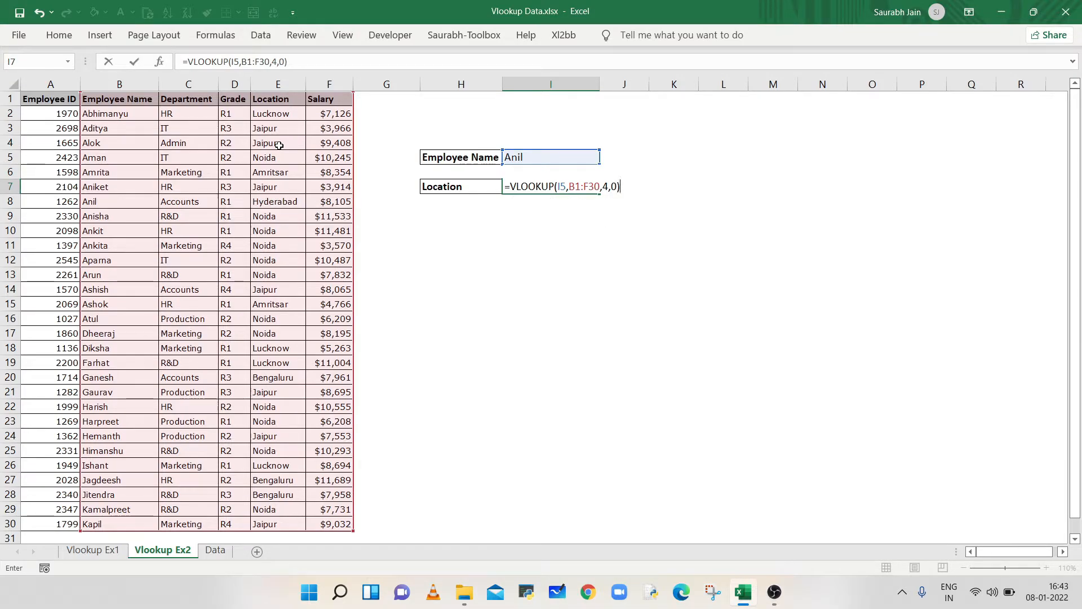
{"action": "key", "text": "Return"}
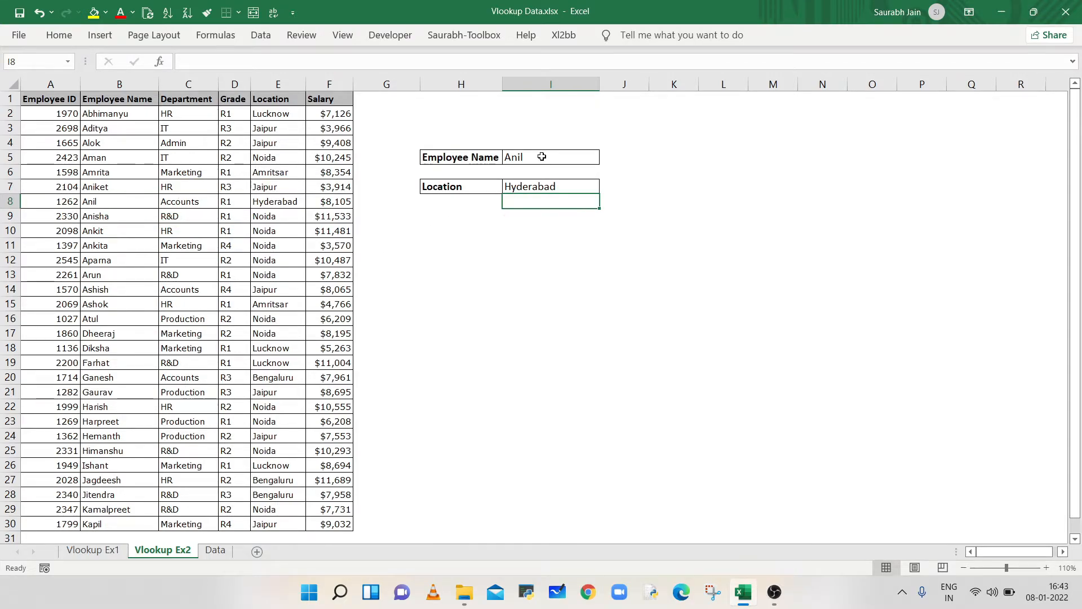
Replace the lookup employee name in I5 with the name listed in B27
{"action": "left_click", "coordinate": [541, 156]}
{"action": "type", "text": "Jag"}
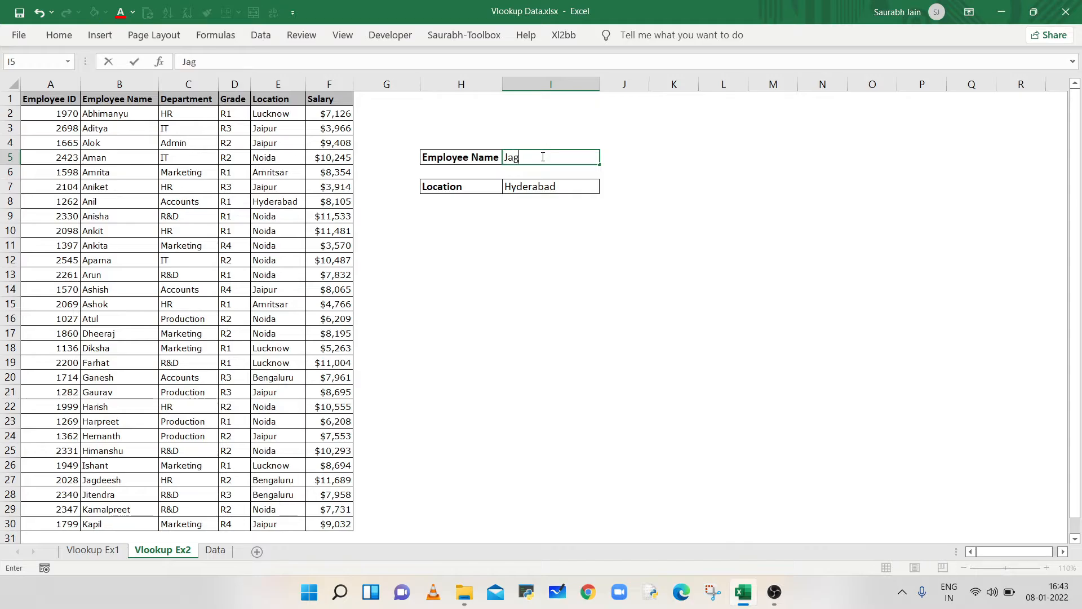
{"action": "type", "text": "deesh"}
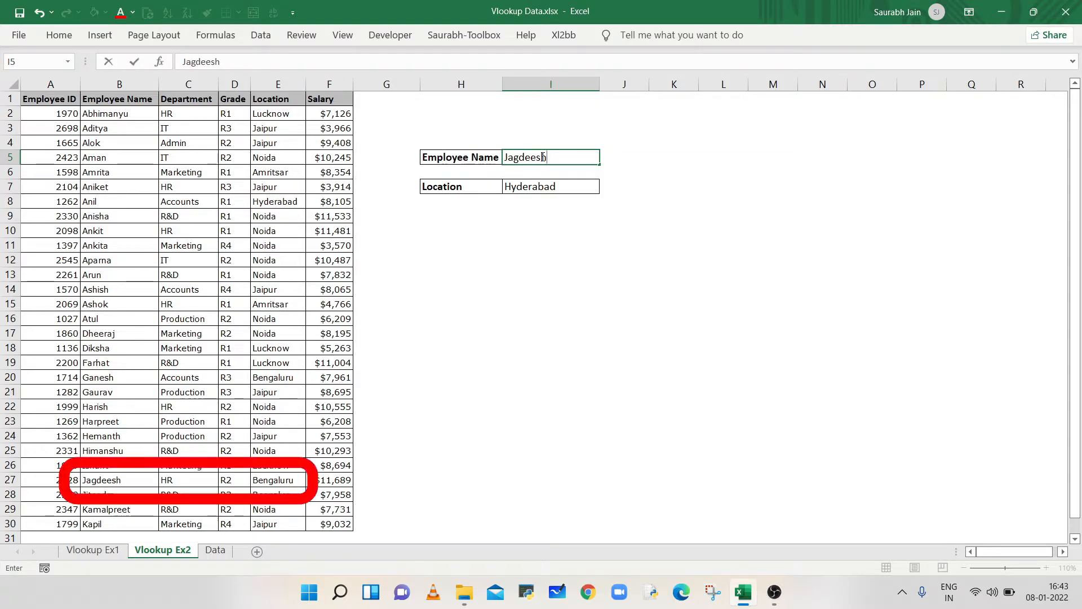
{"action": "key", "text": "Return"}
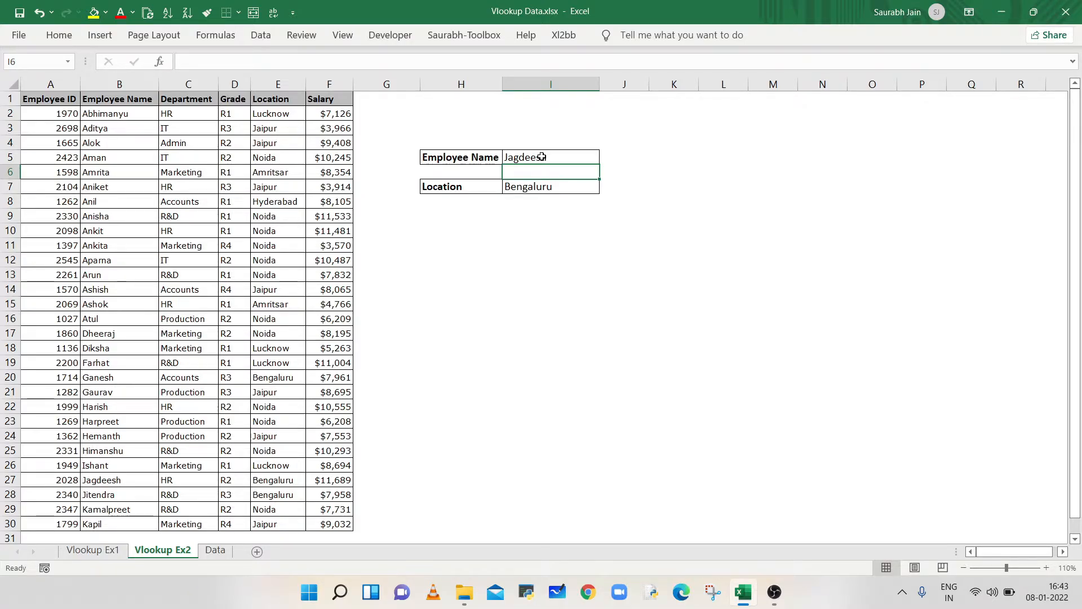
On the Data sheet, enter the formula =VLOOKUP(A2,'Vlookup Ex1'!A1:F30,5,0) in the first Location cell B2
{"action": "left_click", "coordinate": [216, 551]}
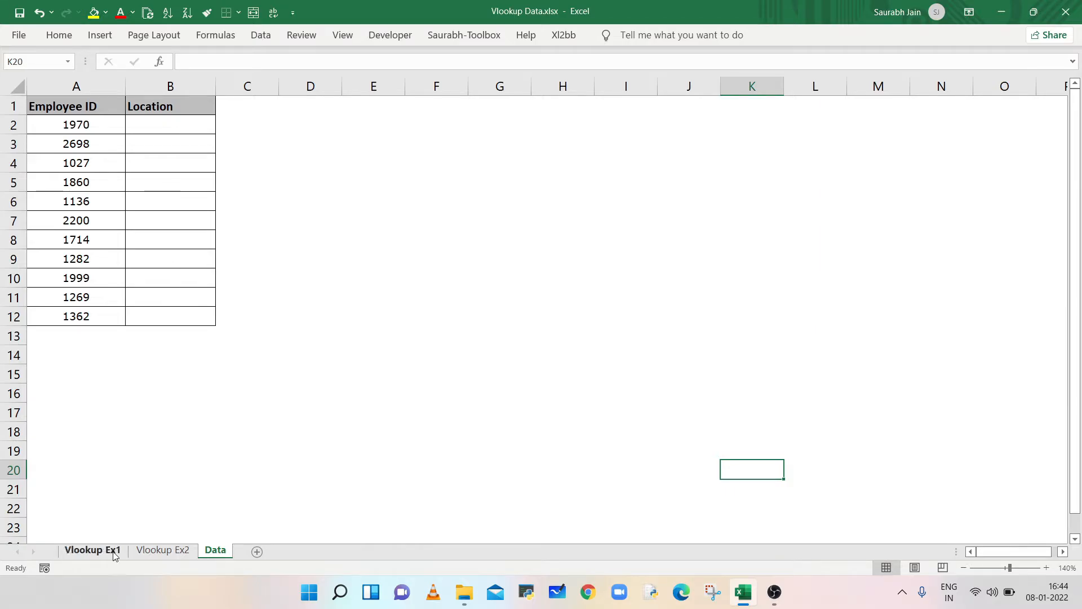
{"action": "left_click", "coordinate": [93, 550]}
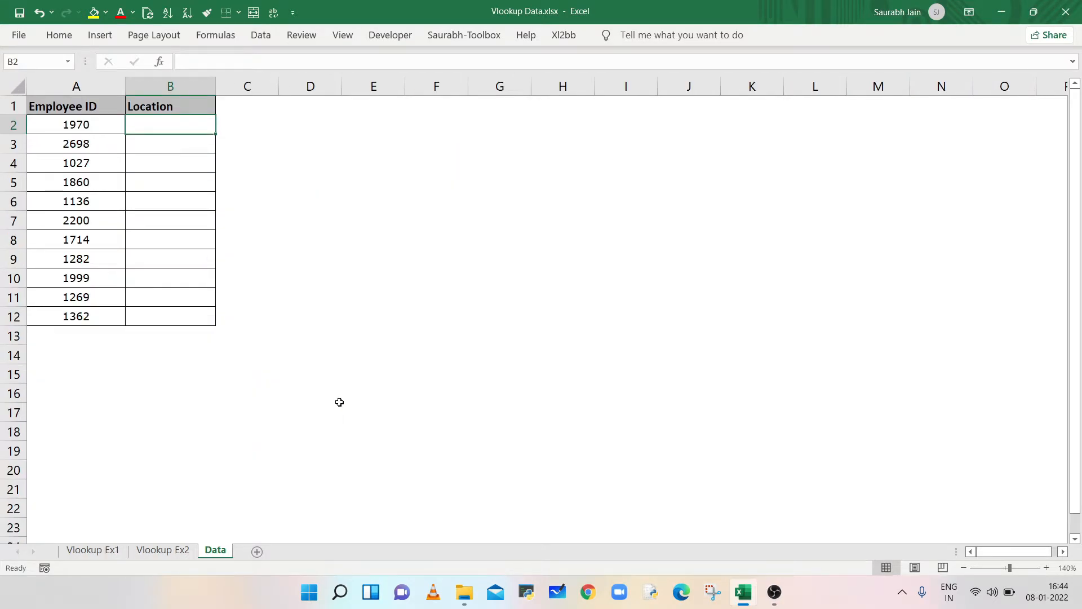
{"action": "type", "text": "=VLOOKUP"}
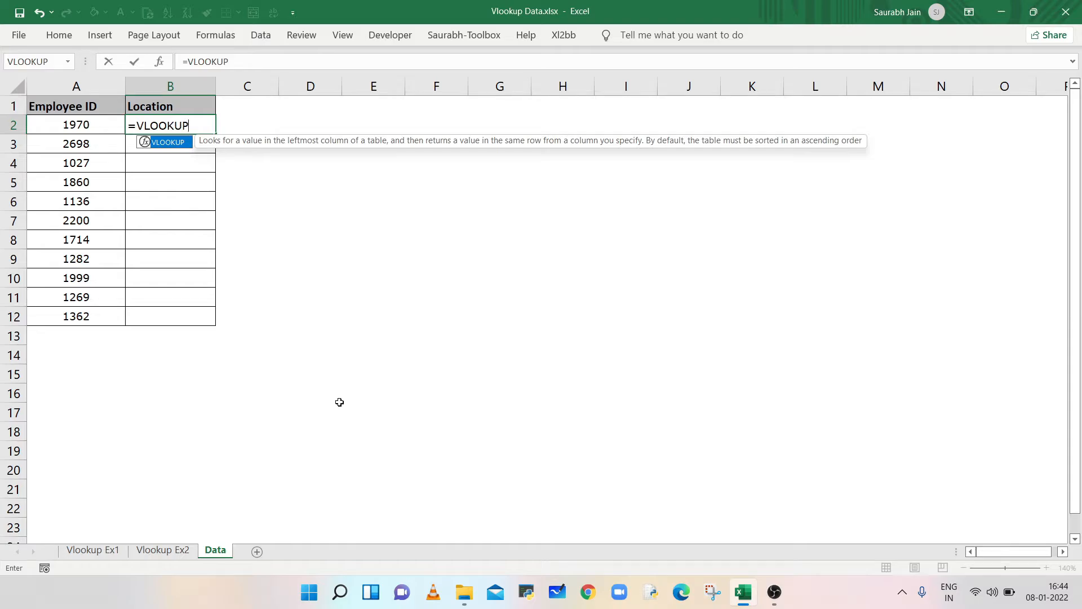
{"action": "type", "text": "("}
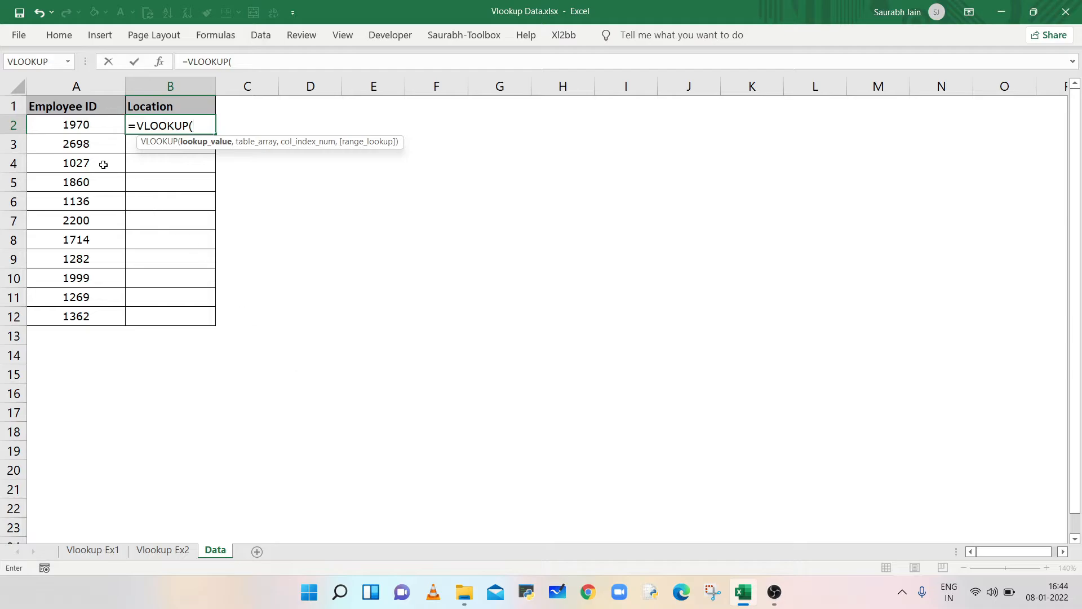
{"action": "left_click", "coordinate": [87, 124]}
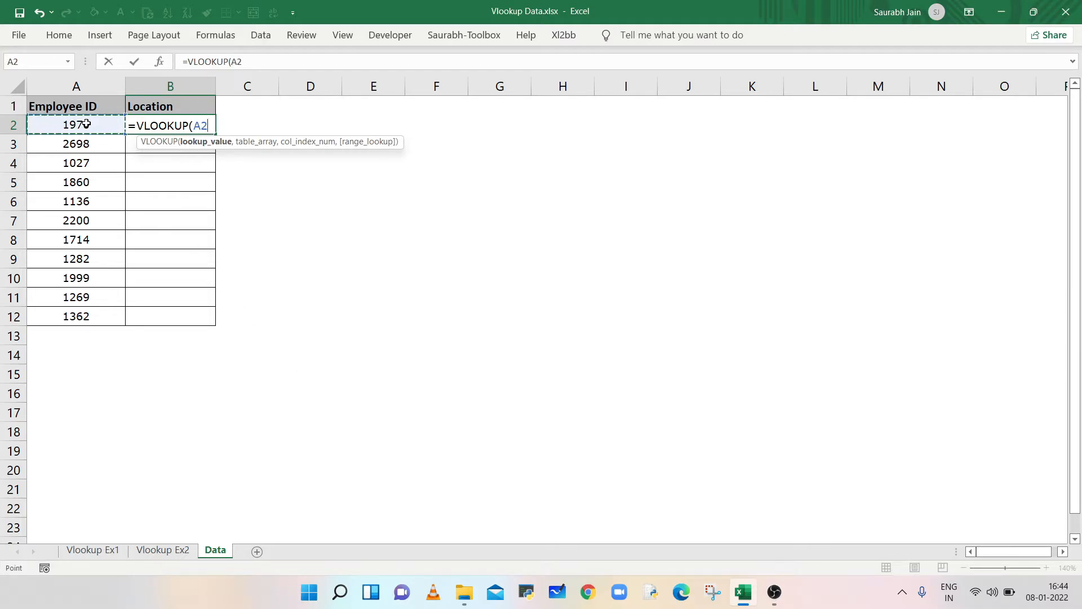
{"action": "type", "text": ","}
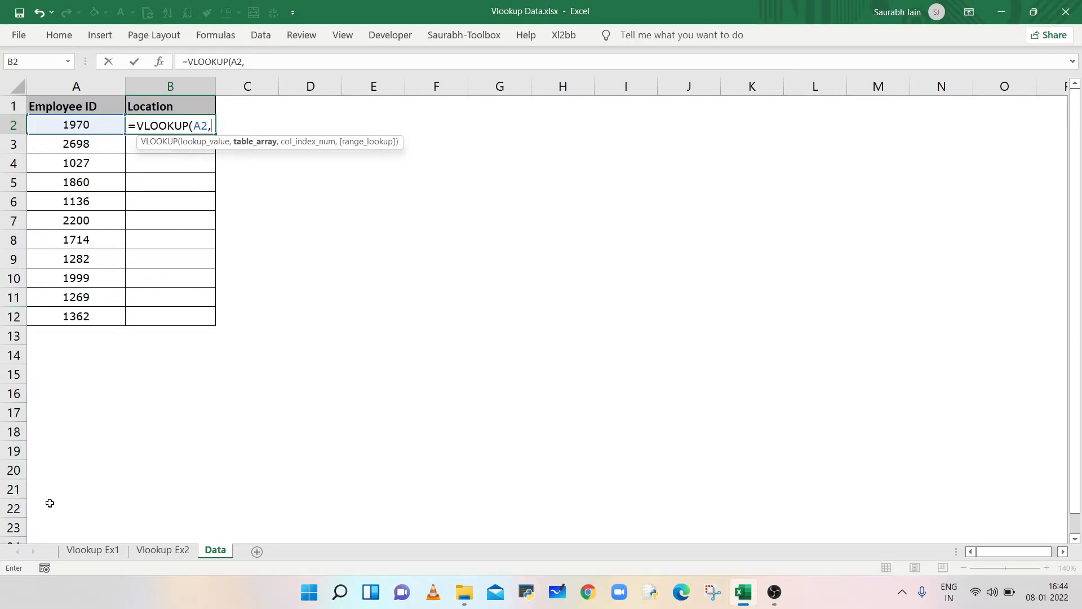
{"action": "left_click", "coordinate": [91, 552]}
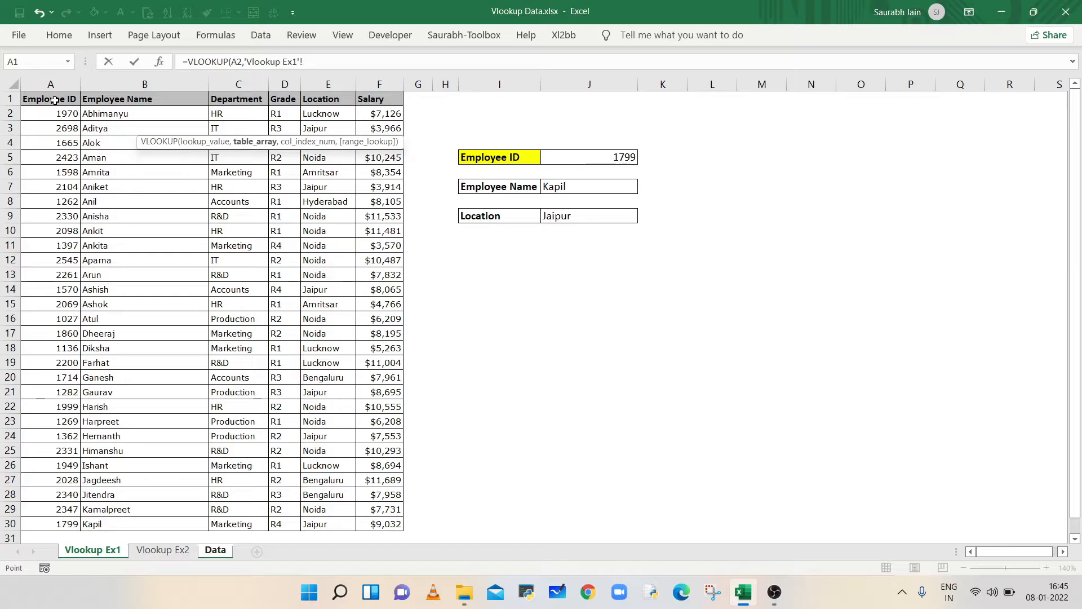
{"action": "left_click_drag", "start_coordinate": [54, 100], "coordinate": [394, 524]}
{"action": "type", "text": ","}
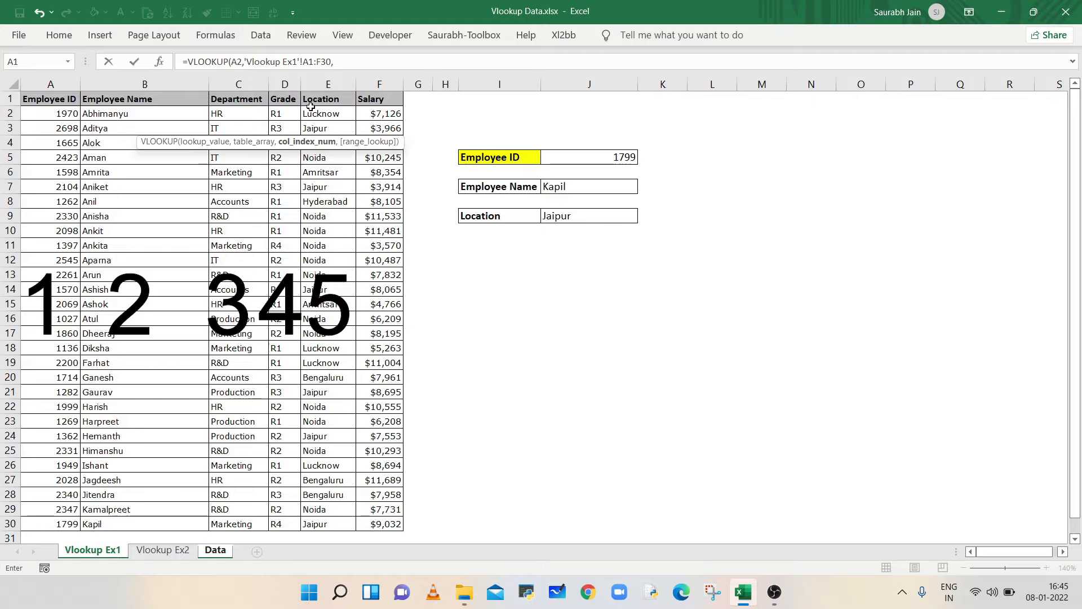
{"action": "type", "text": "5"}
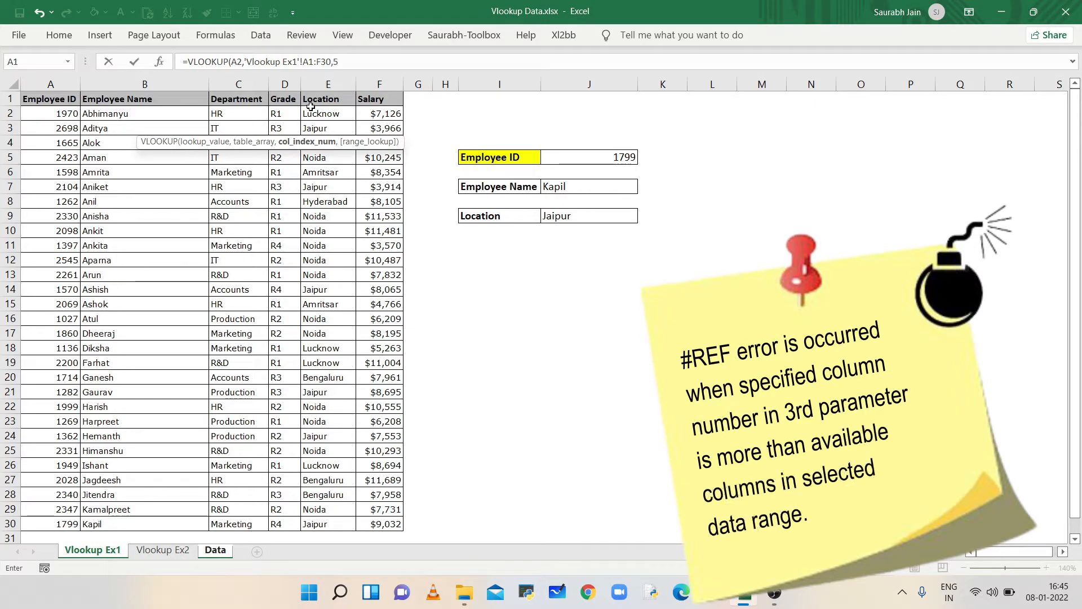
{"action": "type", "text": ","}
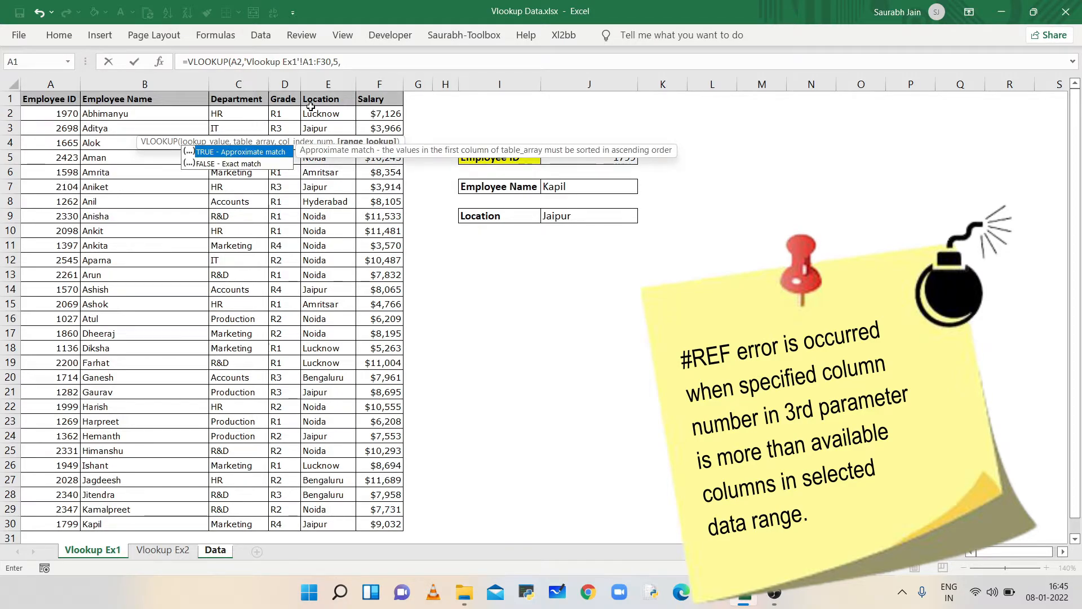
{"action": "type", "text": "0)"}
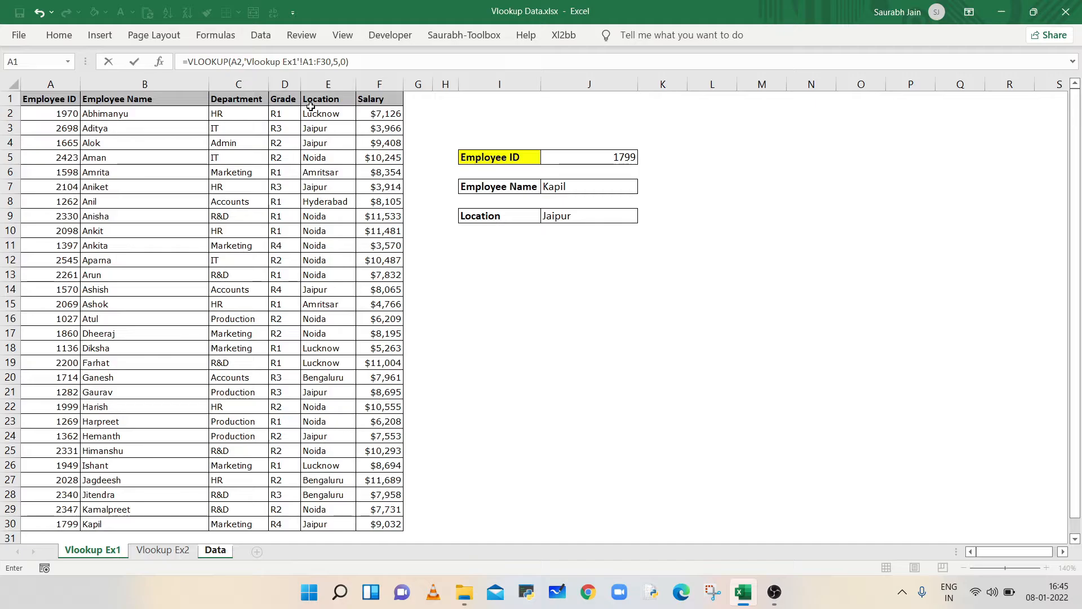
{"action": "key", "text": "Return"}
Make the table range in the B2 formula absolute as $A$1:$F$30
{"action": "left_click", "coordinate": [174, 132]}
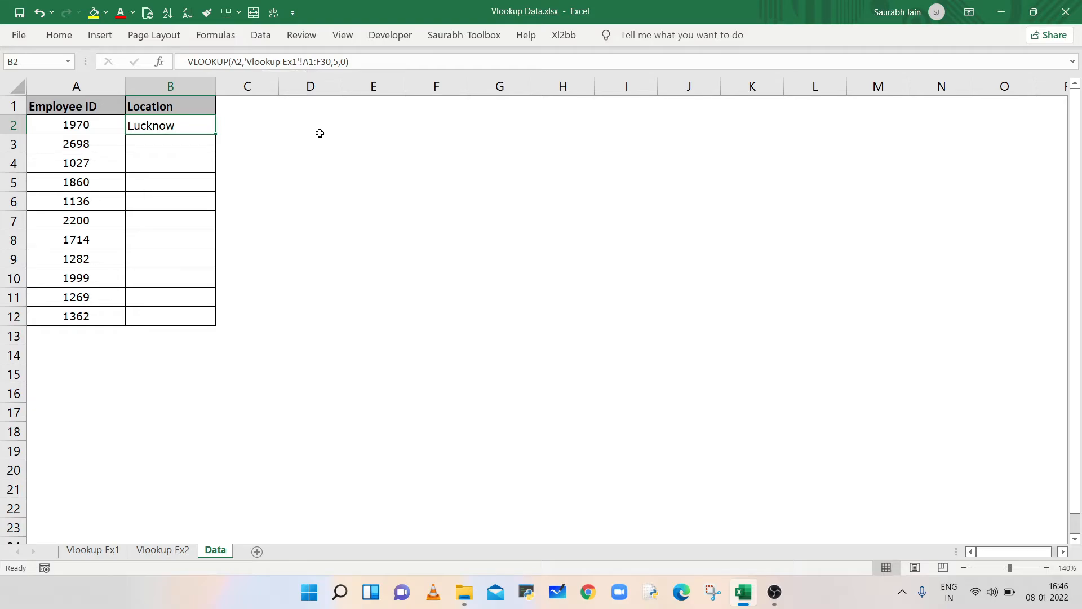
{"action": "left_click", "coordinate": [305, 62]}
{"action": "left_click_drag", "start_coordinate": [305, 62], "coordinate": [334, 64]}
{"action": "key", "text": "F4"}
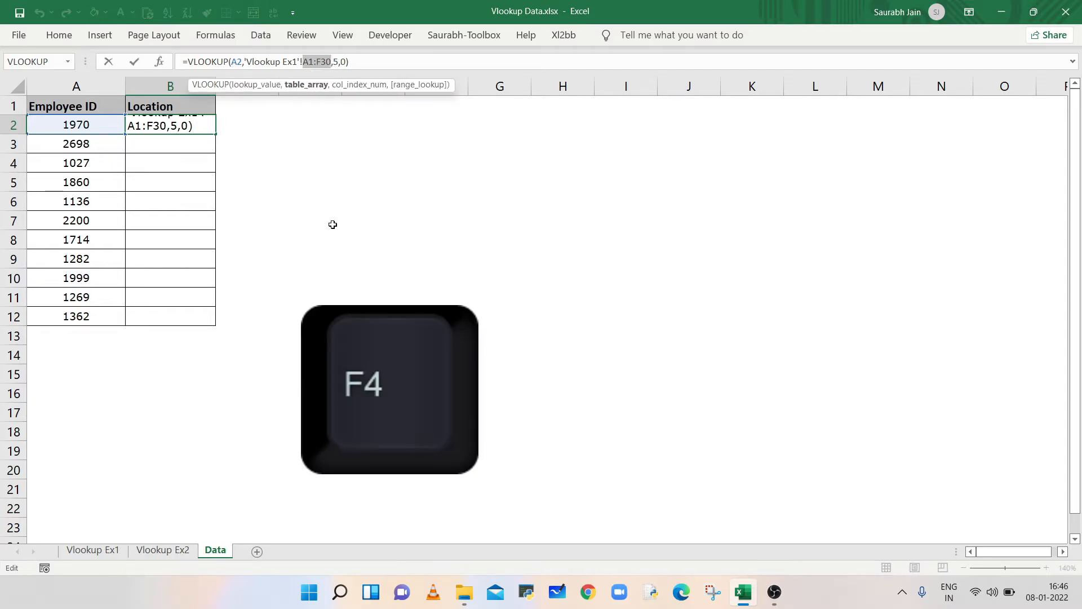
{"action": "key", "text": "F4"}
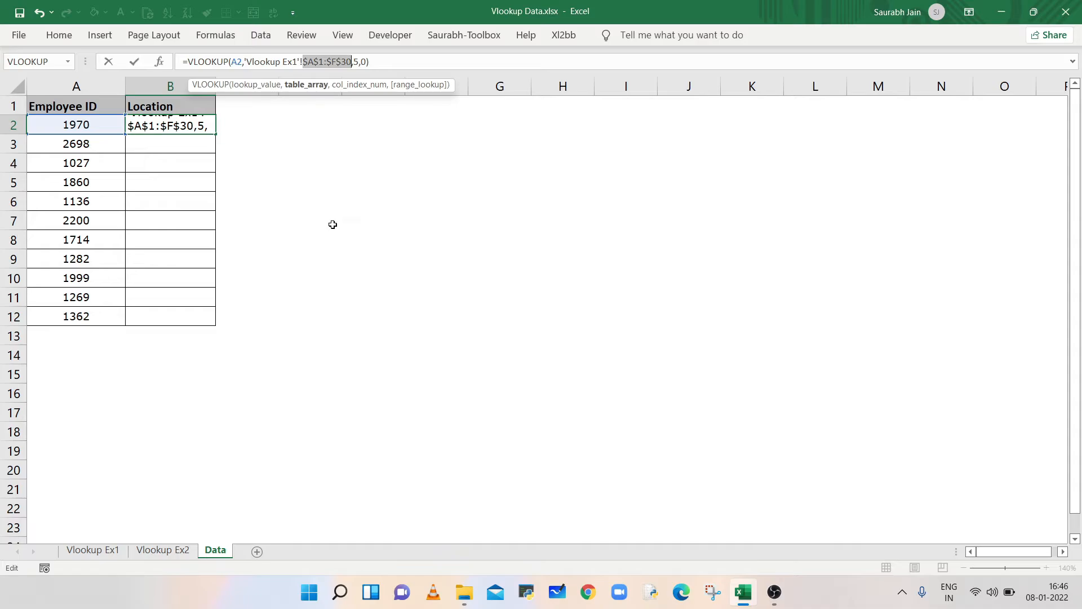
{"action": "key", "text": "Return"}
Fill the B2 location formula down the Location column through B12 and check a filled cell
{"action": "left_click", "coordinate": [206, 126]}
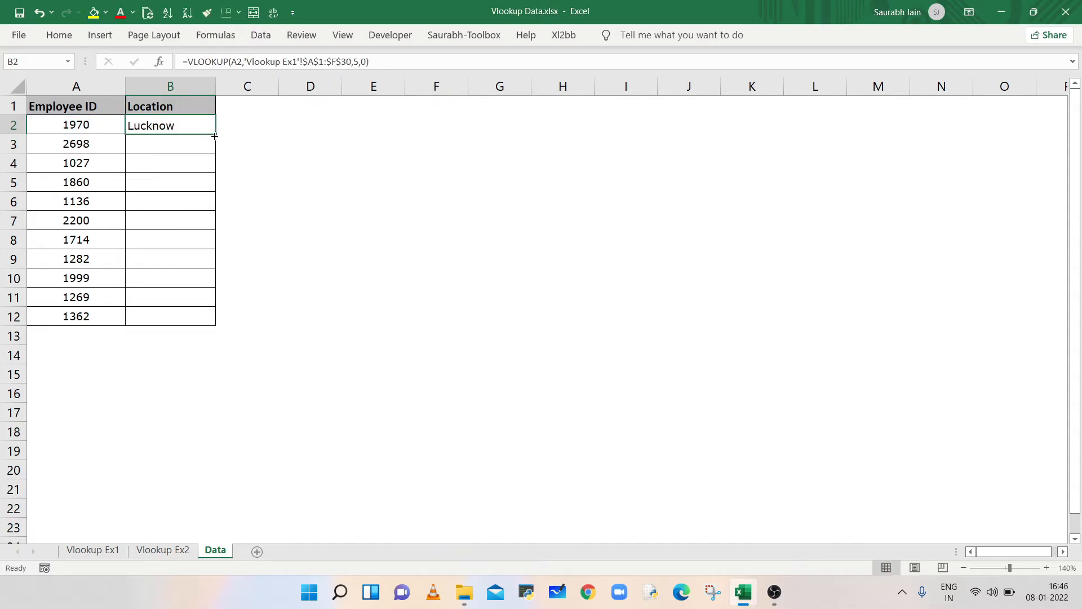
{"action": "double_click", "coordinate": [217, 133]}
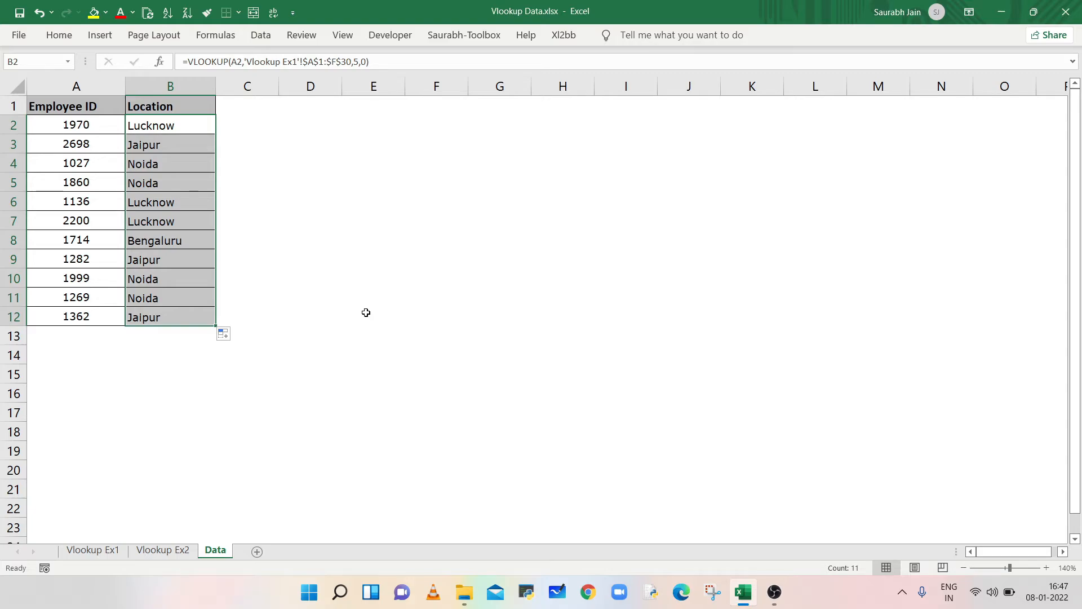
{"action": "left_click", "coordinate": [173, 203]}
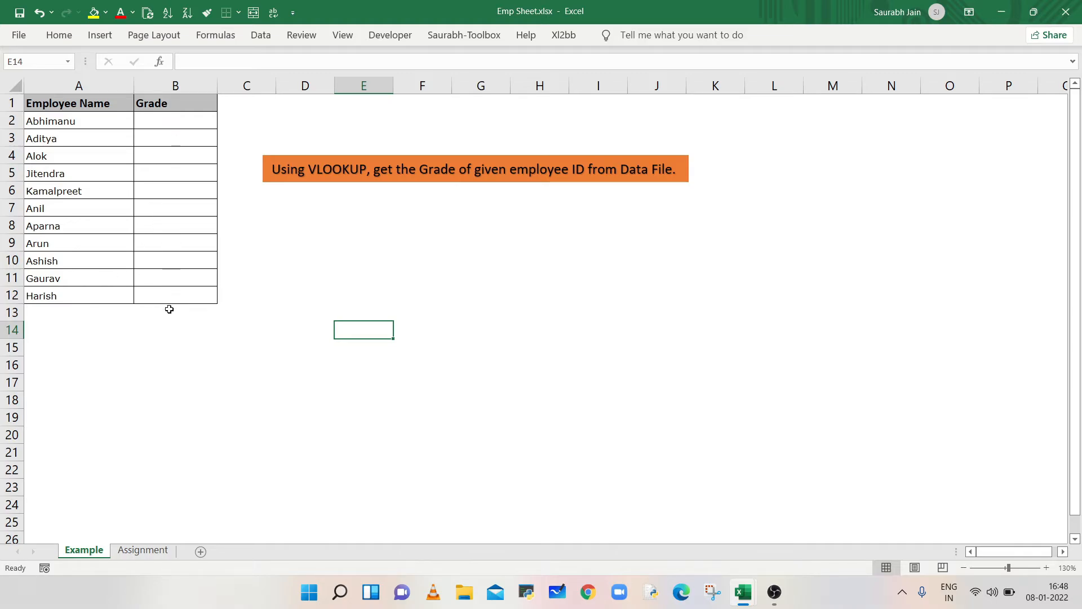
In Emp Sheet.xlsx, enter =VLOOKUP(A2,'[Vlookup Data.xlsx]Vlookup Ex1'!$B$1:$F$30,3,0) in the first Grade cell B2 of the Example sheet
{"action": "left_click", "coordinate": [177, 119]}
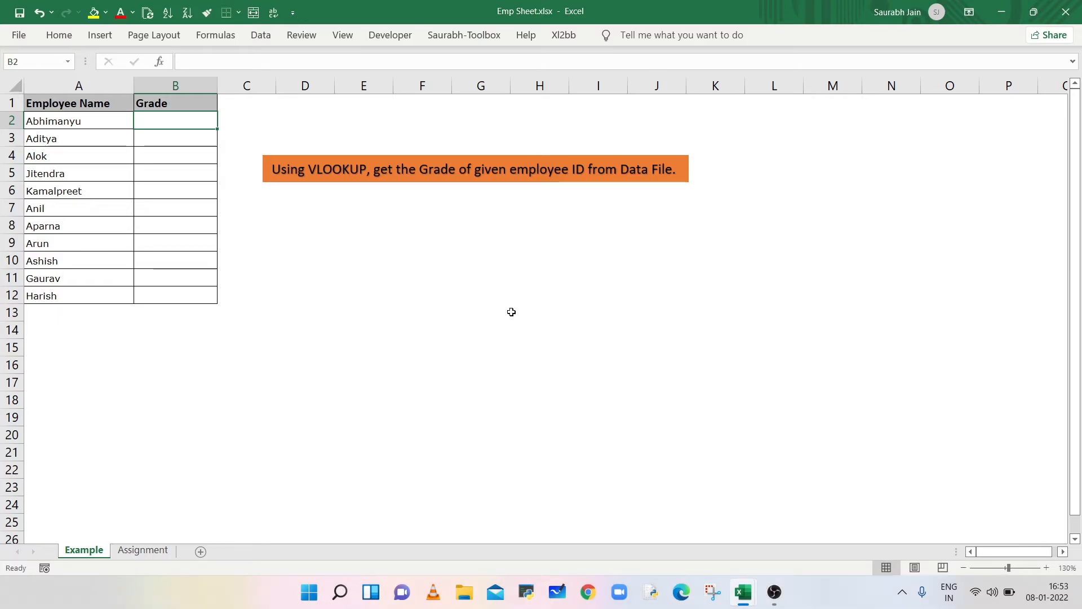
{"action": "type", "text": "=VL"}
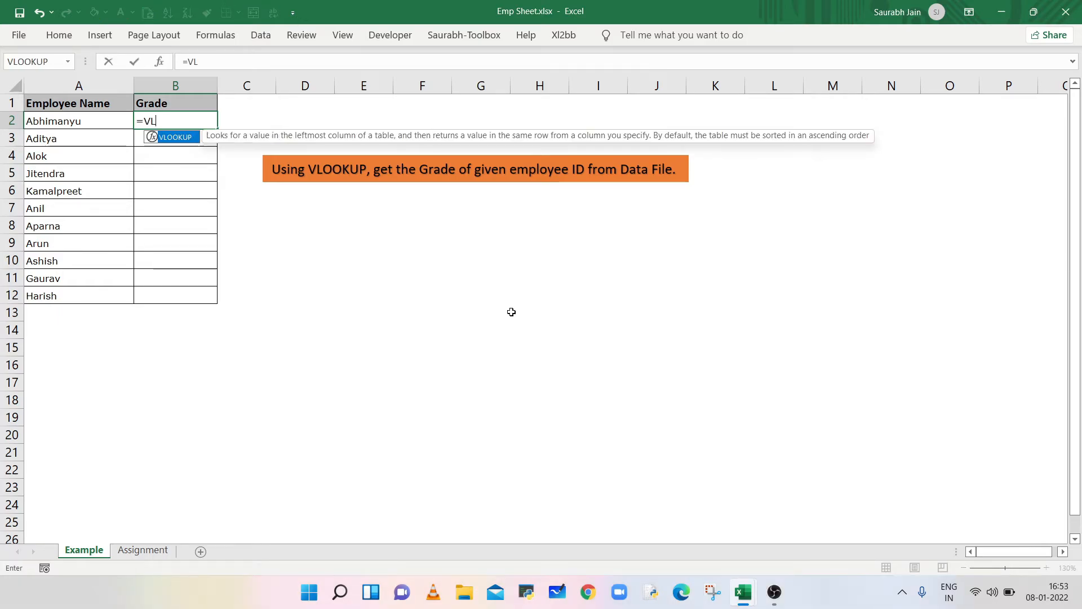
{"action": "type", "text": "OOKUP("}
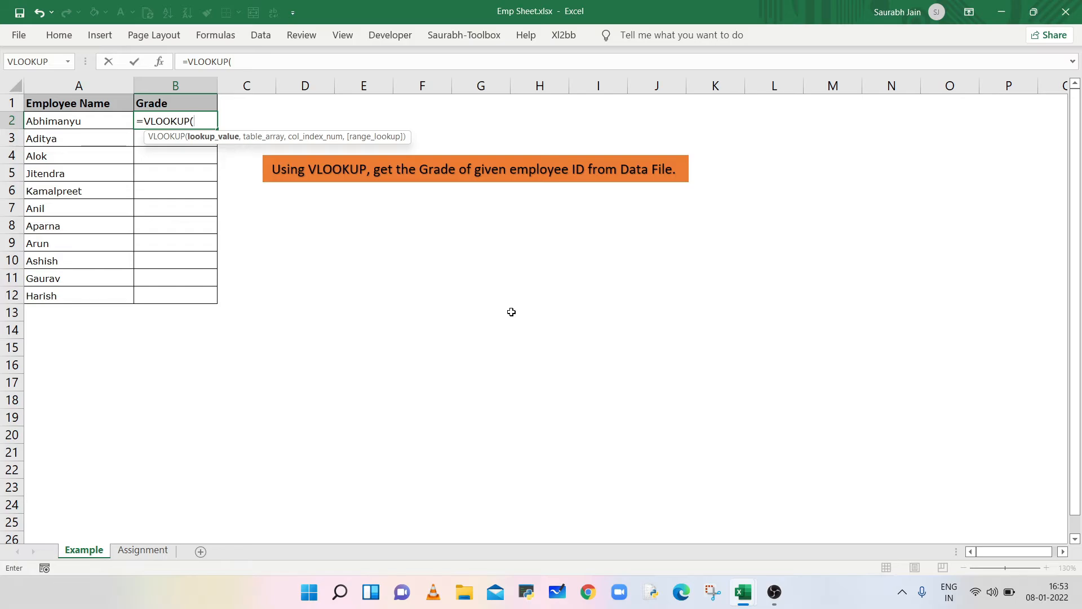
{"action": "left_click", "coordinate": [78, 122]}
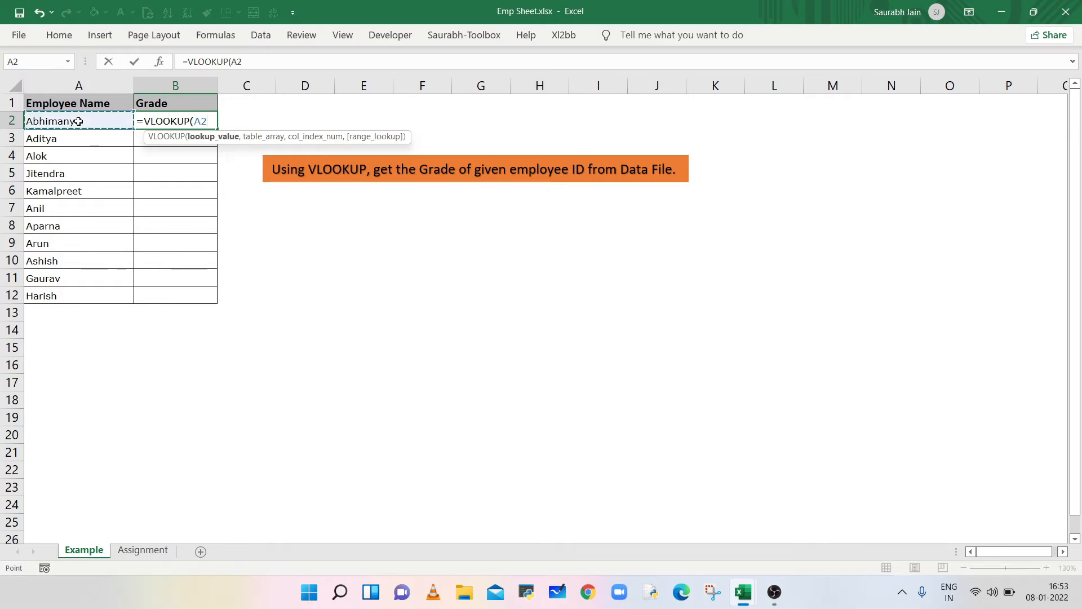
{"action": "type", "text": ","}
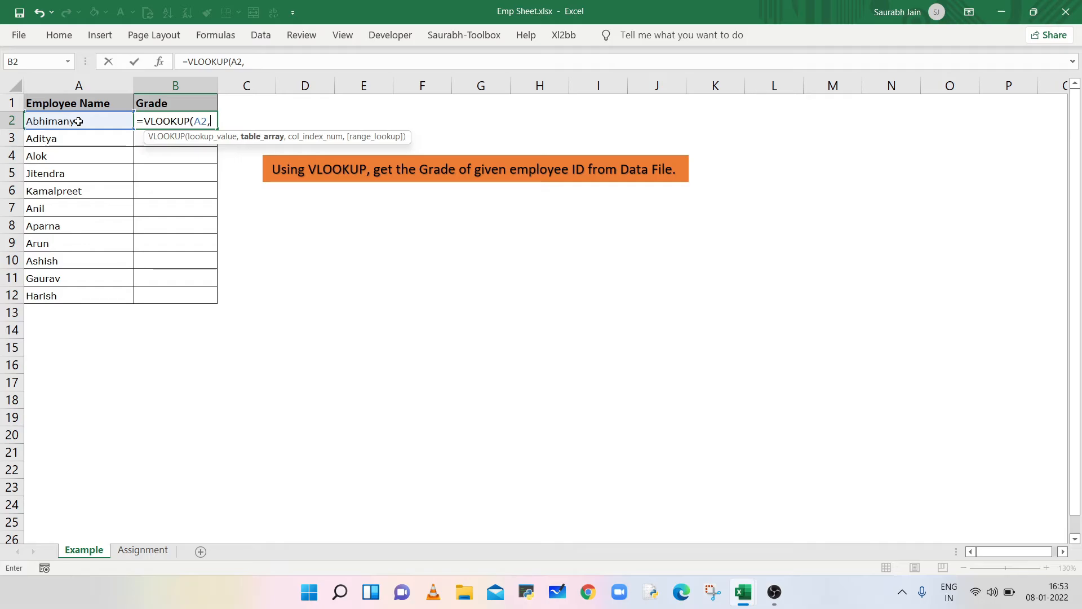
{"action": "key", "text": "ctrl+Tab"}
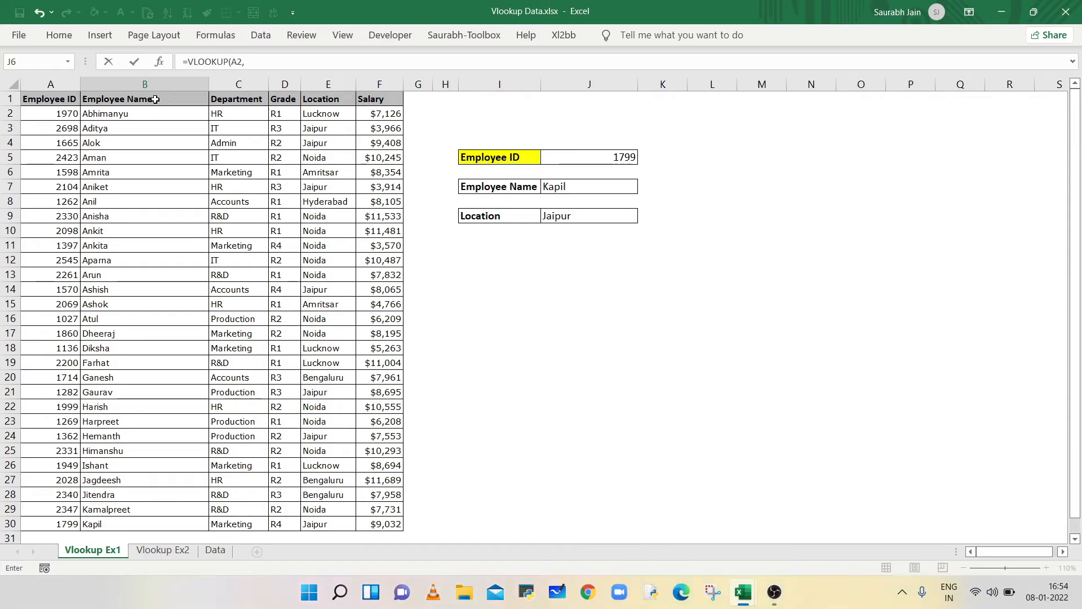
{"action": "left_click_drag", "start_coordinate": [155, 99], "coordinate": [378, 523]}
{"action": "type", "text": ","}
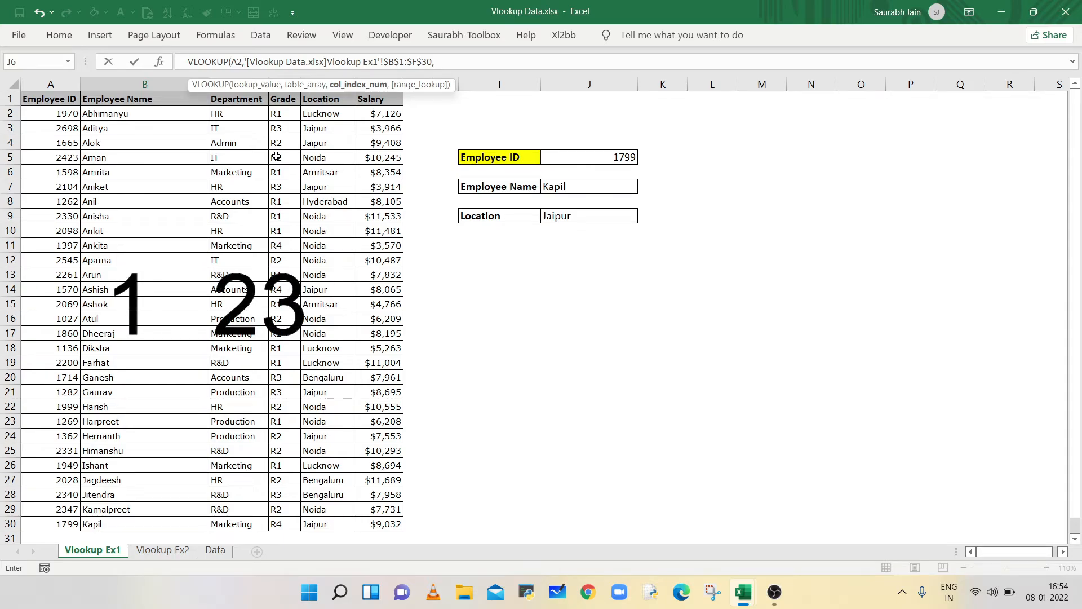
{"action": "type", "text": "3,"}
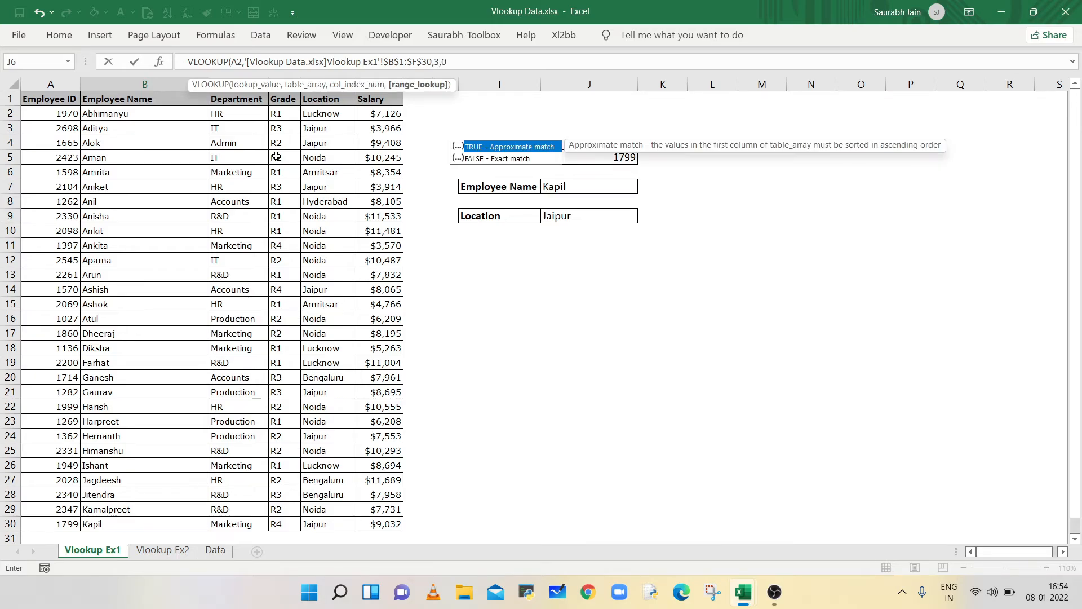
{"action": "type", "text": "0)"}
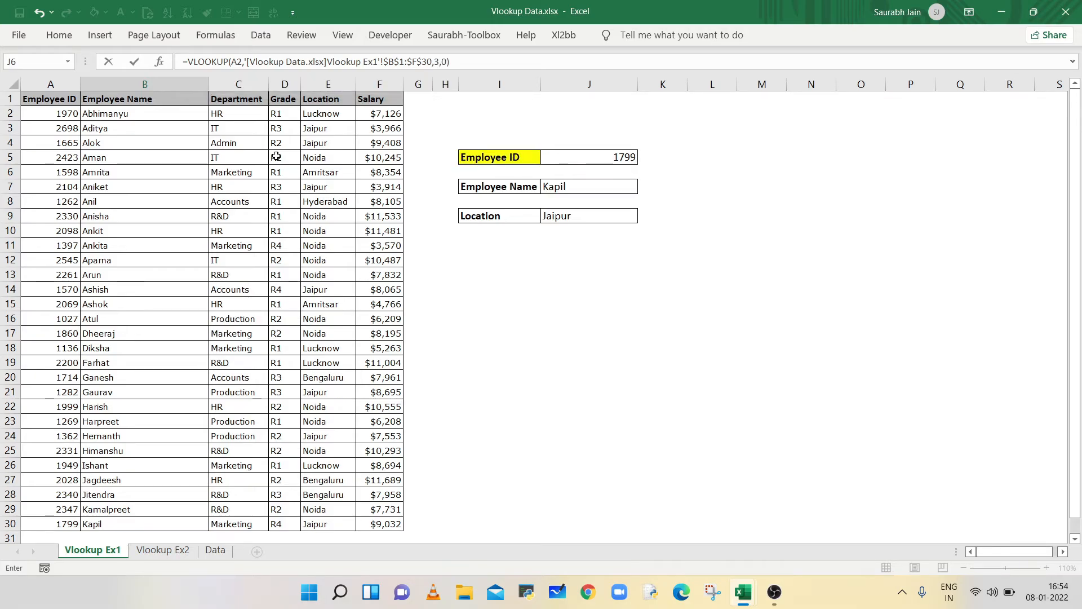
{"action": "key", "text": "Return"}
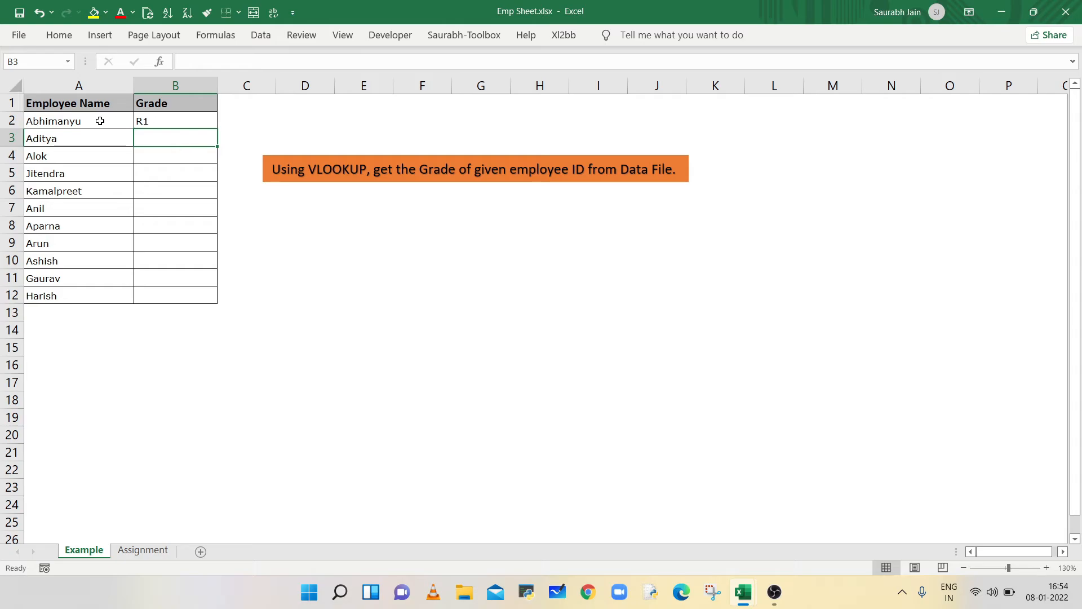
Fill the B2 grade formula down the Grade column through B12
{"action": "left_click", "coordinate": [148, 122]}
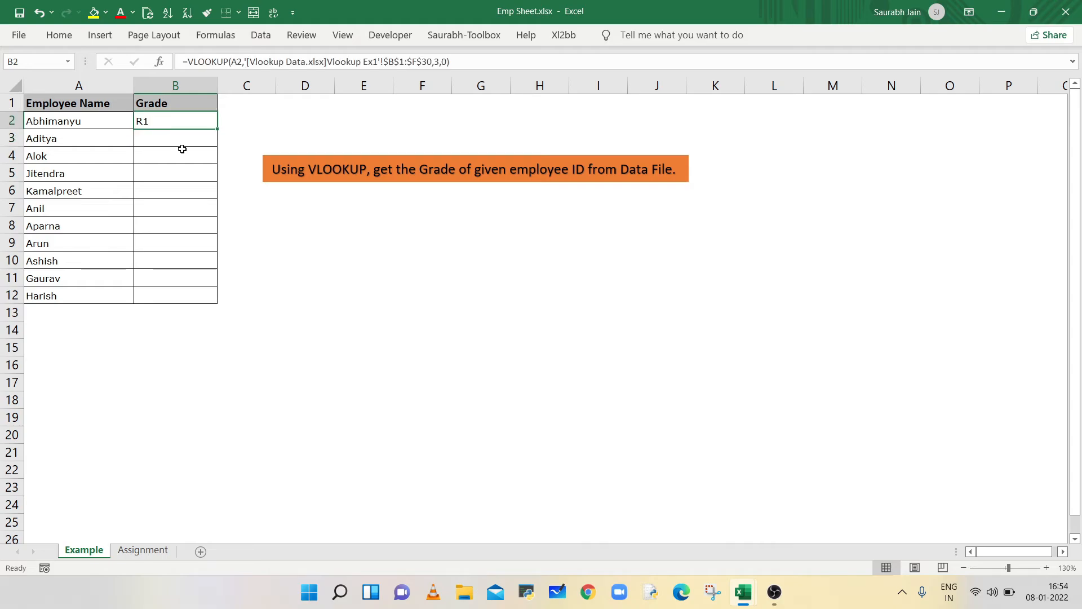
{"action": "double_click", "coordinate": [217, 130]}
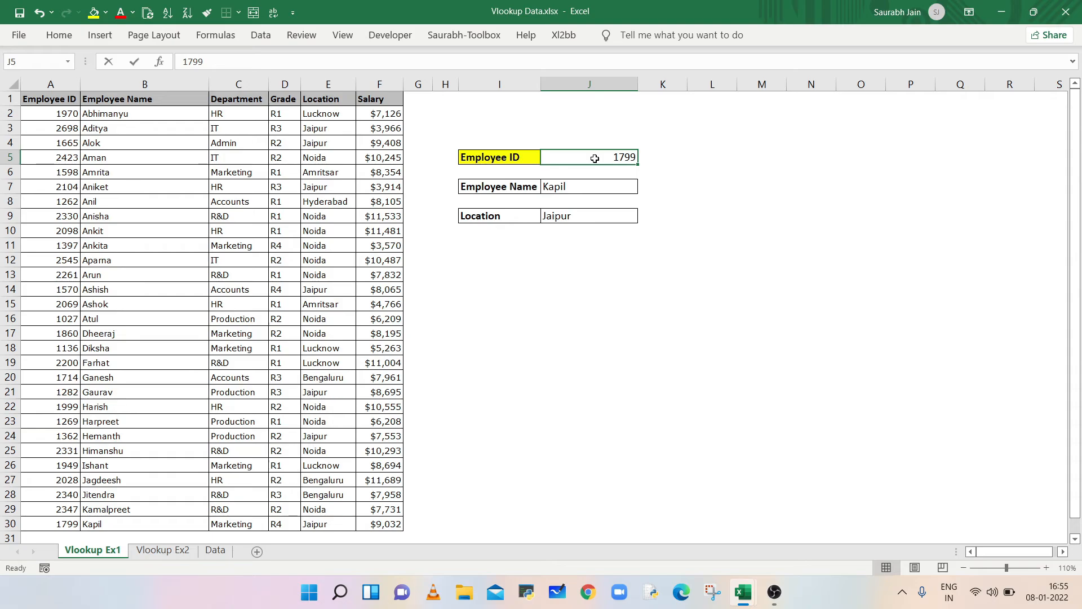
On the Vlookup Ex1 sheet of Vlookup Data.xlsx, enter 1000 as a nonexistent employee ID in J5
{"action": "type", "text": "1000"}
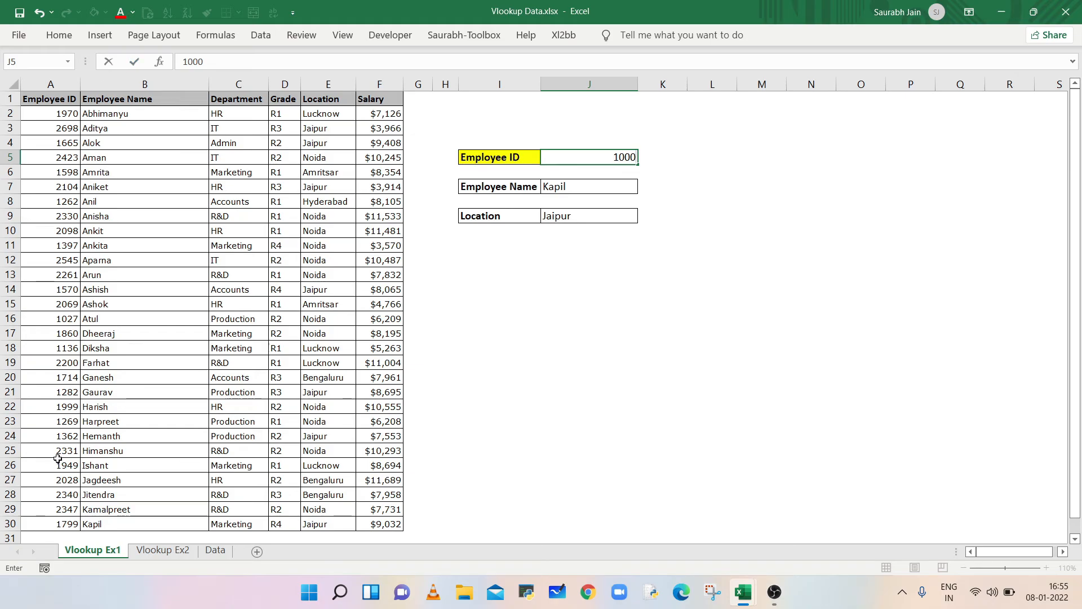
{"action": "key", "text": "Return"}
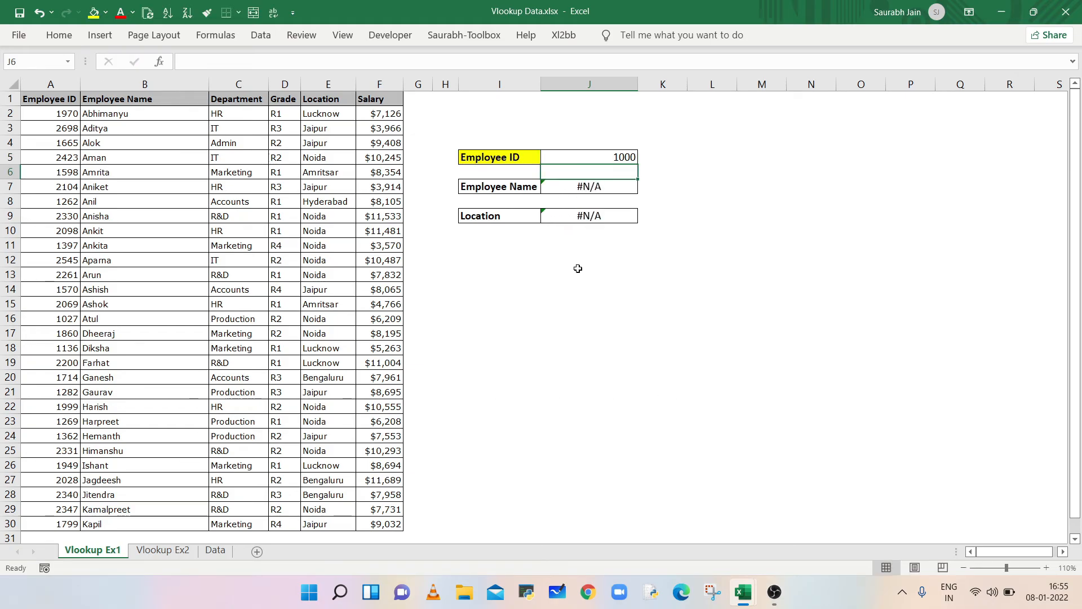
Wrap the Employee Name formula in J7 with IFERROR, making it =IFERROR(VLOOKUP(J5,A1:F30,2,FALSE),"EMP ID not found")
{"action": "key", "text": "Down"}
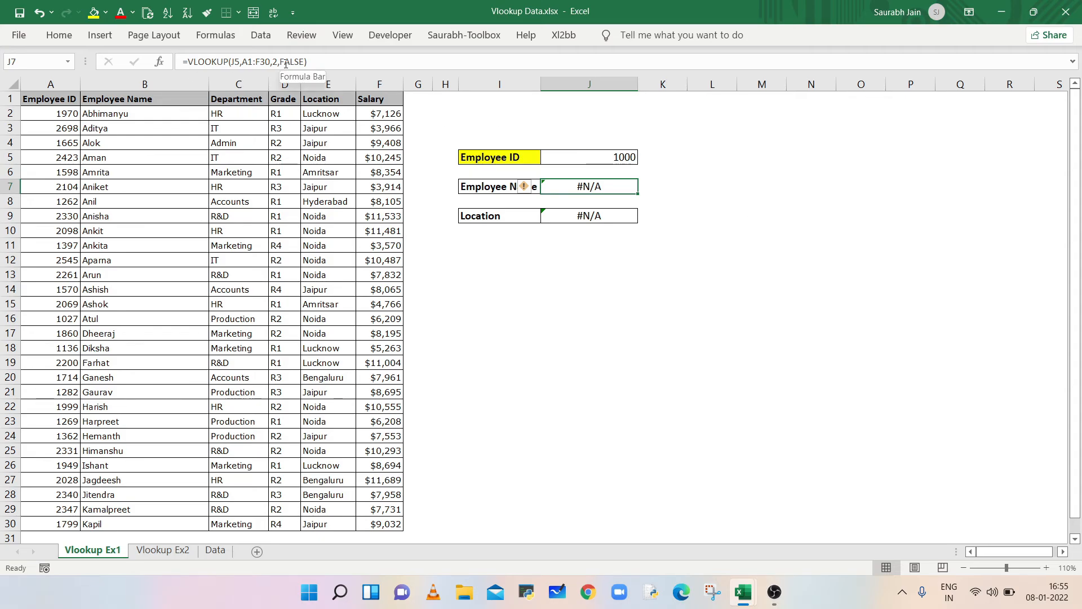
{"action": "left_click", "coordinate": [190, 63]}
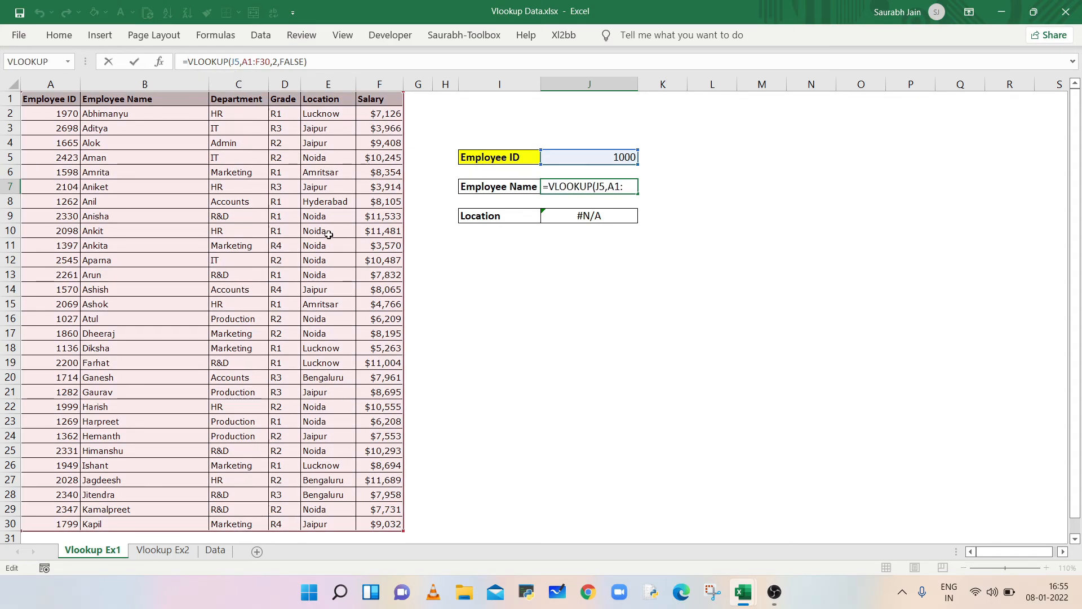
{"action": "type", "text": "IFERROR"}
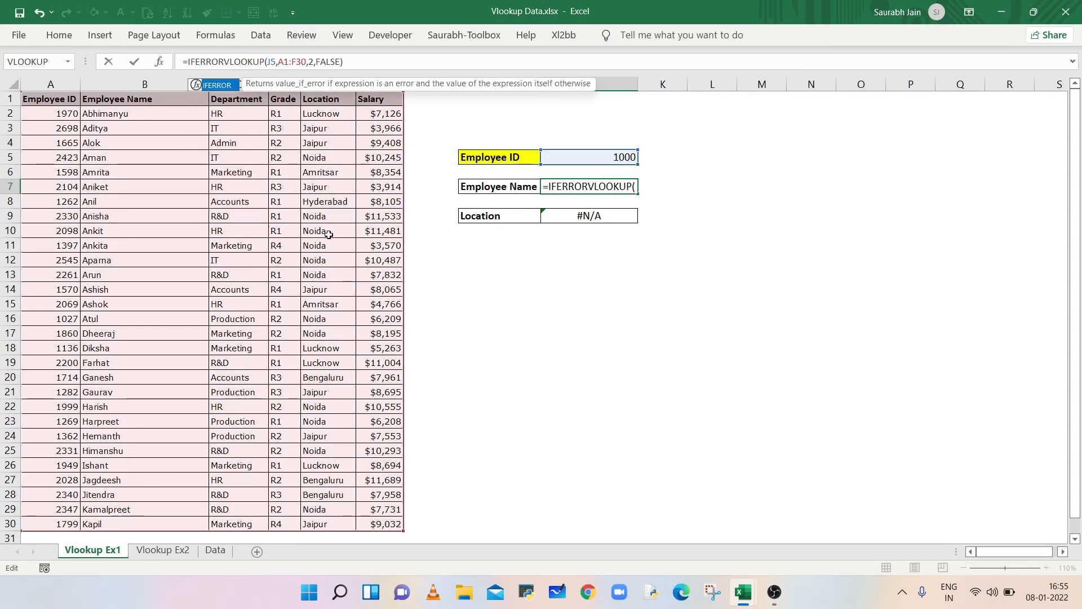
{"action": "type", "text": "("}
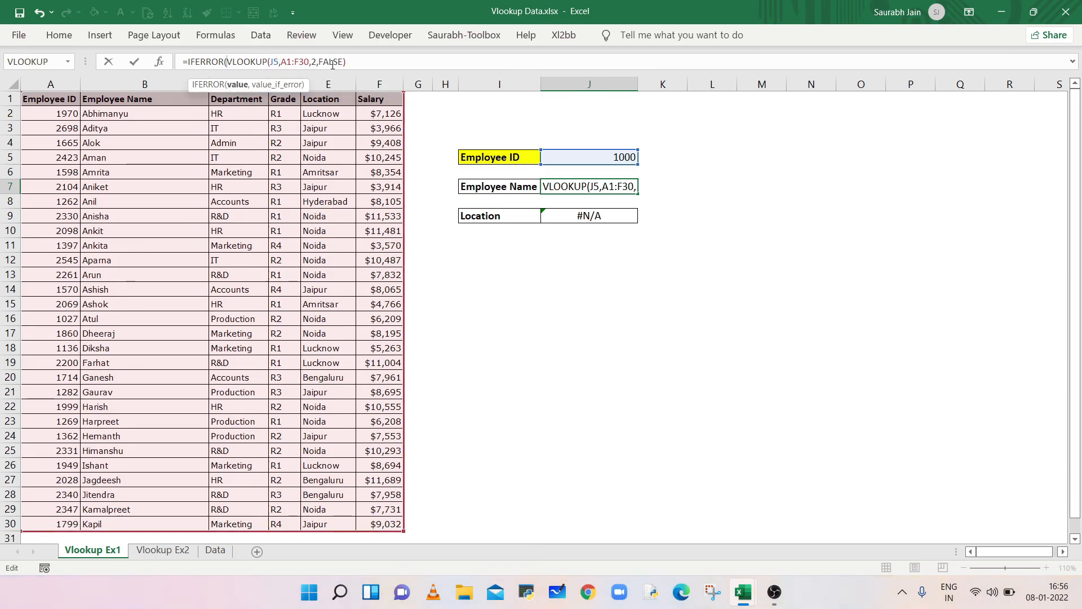
{"action": "left_click", "coordinate": [363, 63]}
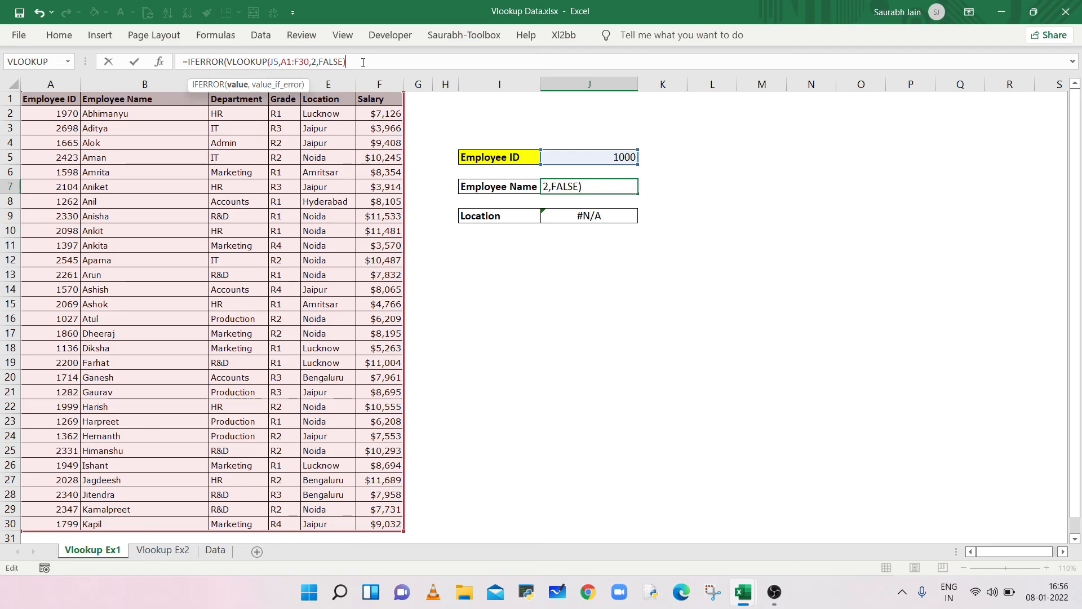
{"action": "type", "text": ","}
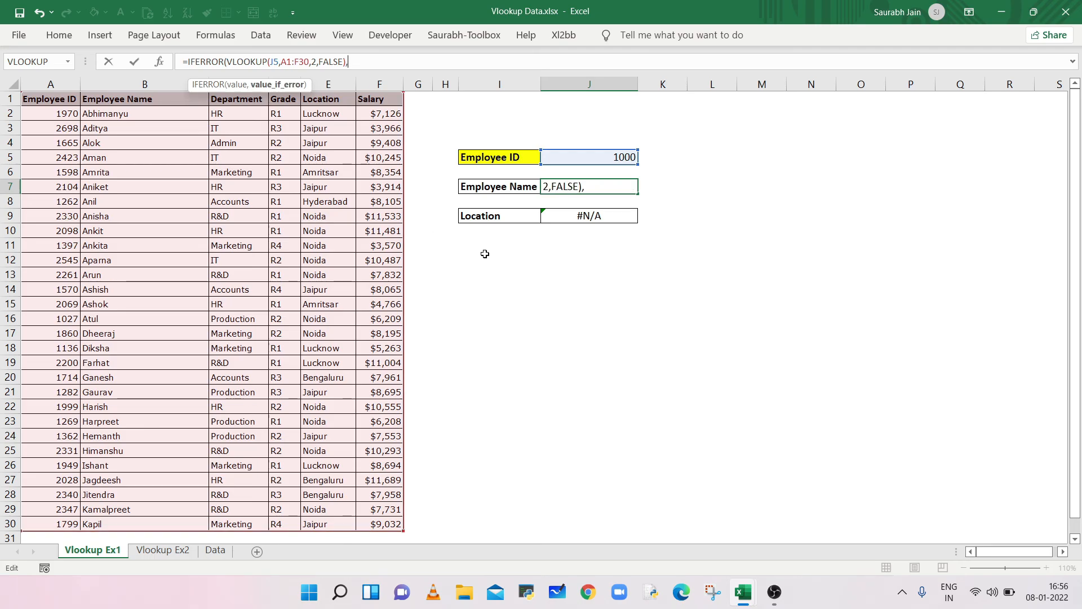
{"action": "type", "text": "\"EMP ID"}
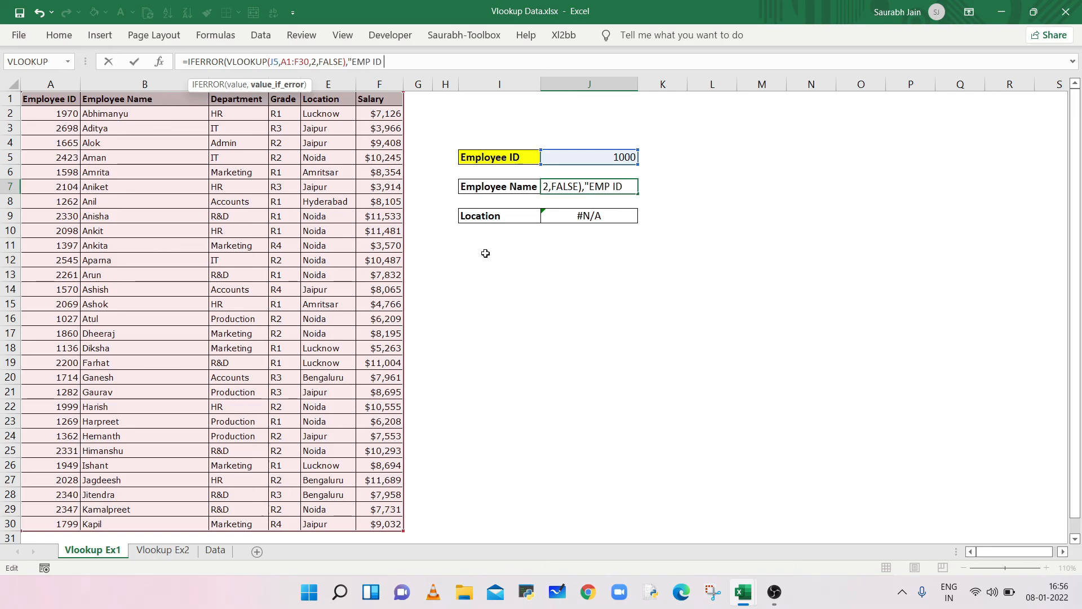
{"action": "type", "text": " not found"}
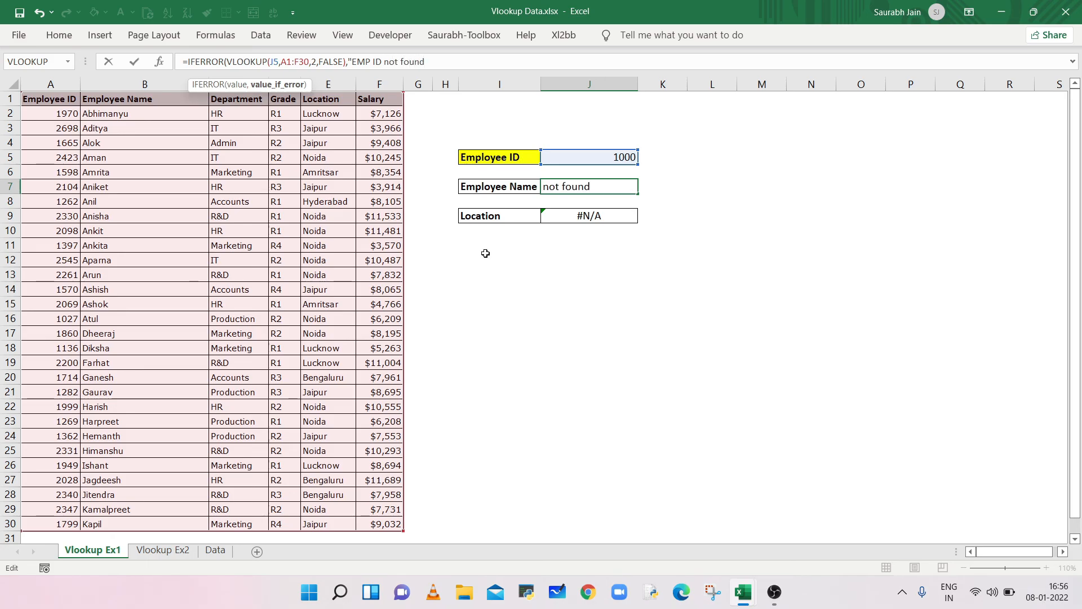
{"action": "type", "text": "\")"}
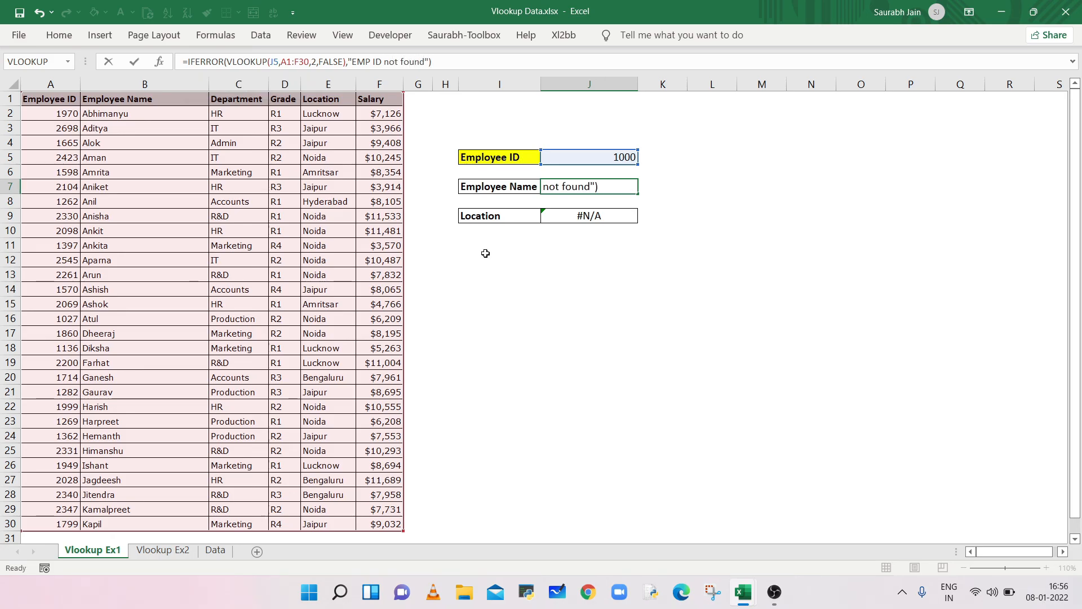
{"action": "key", "text": "ctrl+Return"}
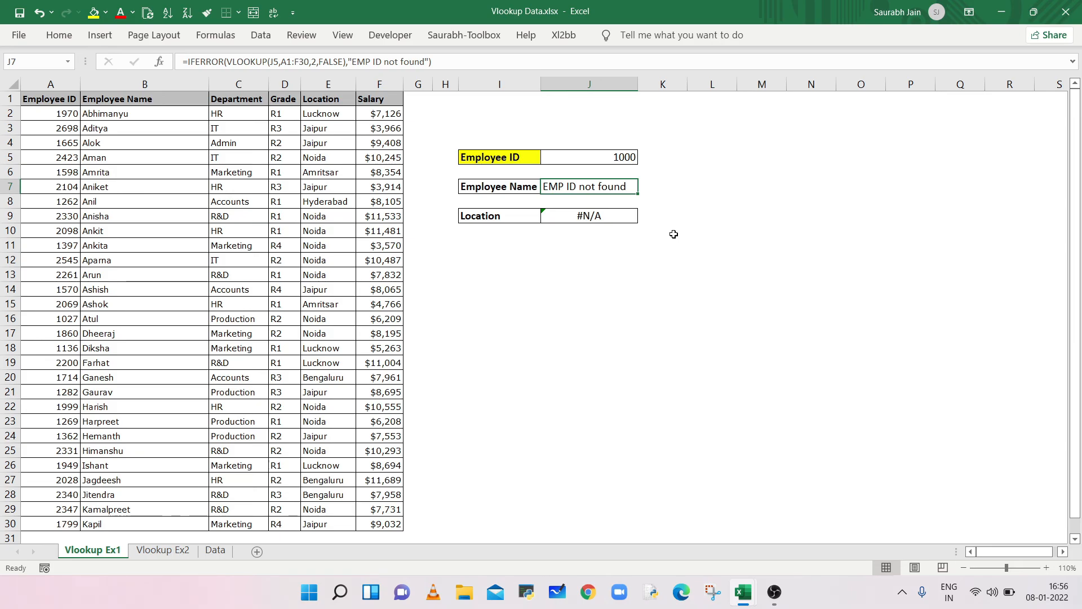
Replace the lookup employee ID in J5 with the ID listed in A10
{"action": "key", "text": "Up"}
{"action": "key", "text": "Up"}
{"action": "type", "text": "20"}
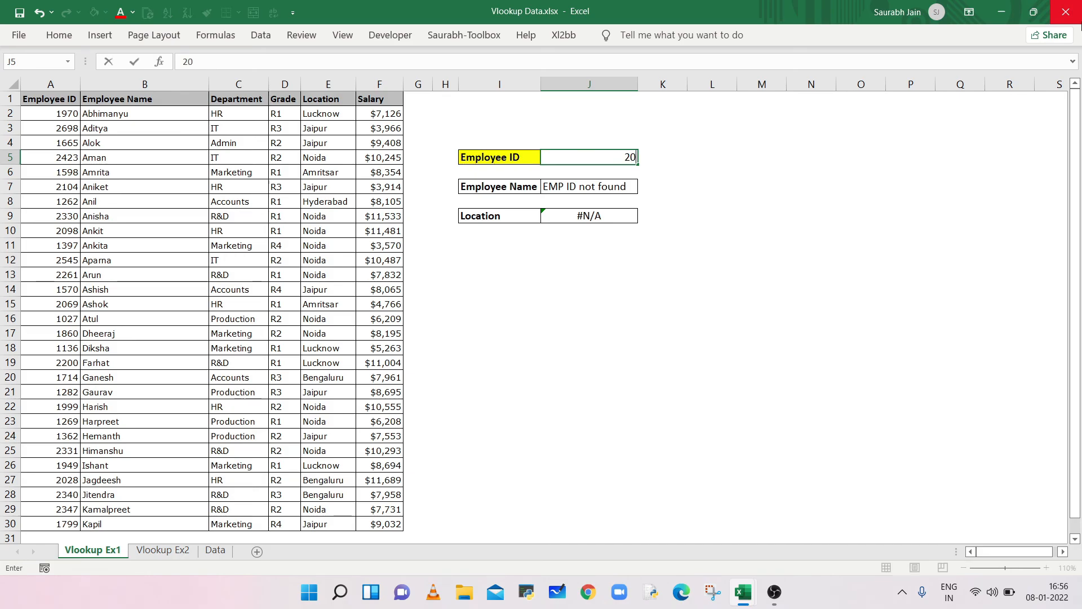
{"action": "type", "text": "98"}
{"action": "key", "text": "Return"}
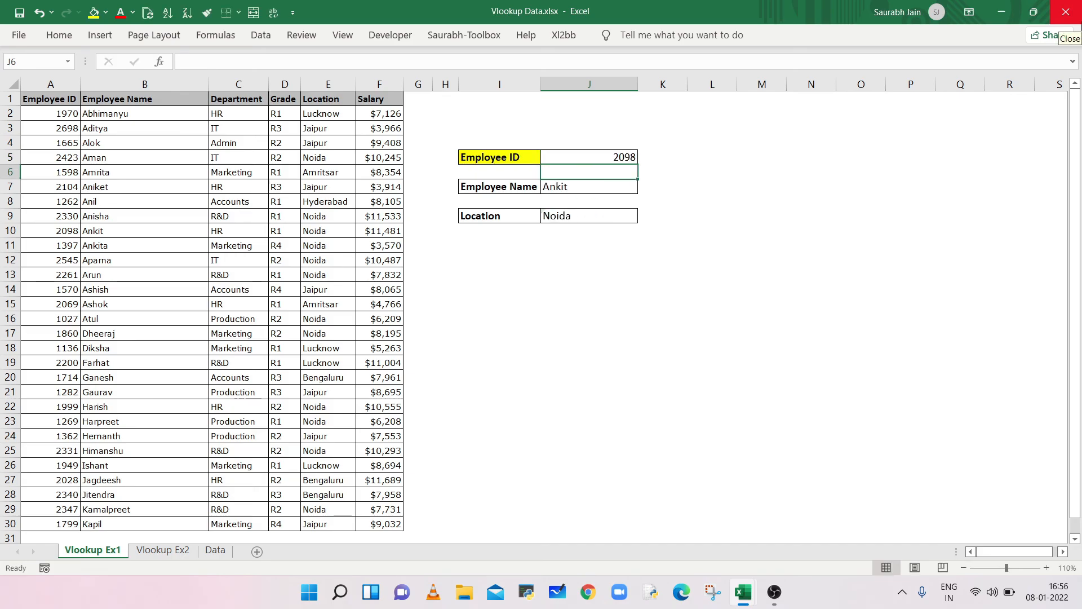